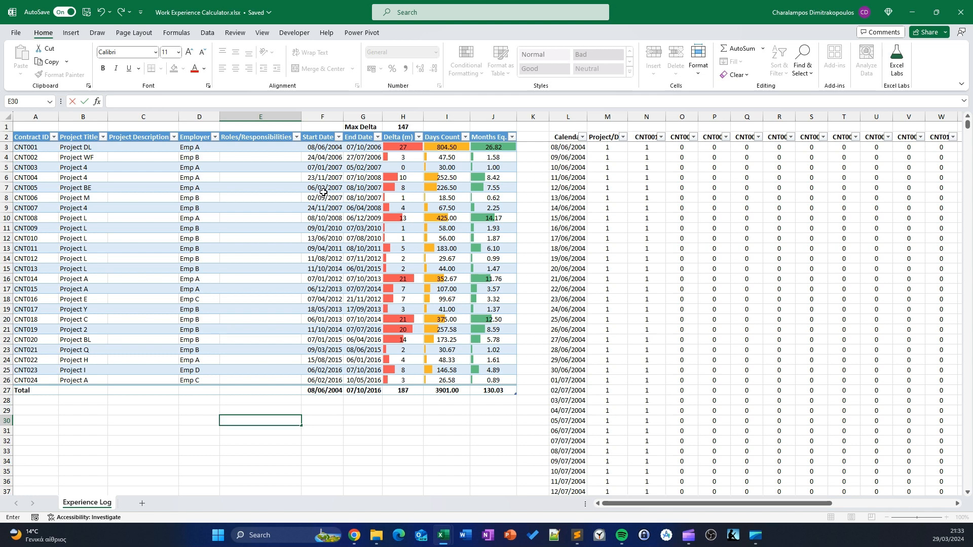
- Enter the formula =FORMULATEXT(L3) in cell E30 to display the formula behind the first calendar date
type("=FORMULATEXT(")
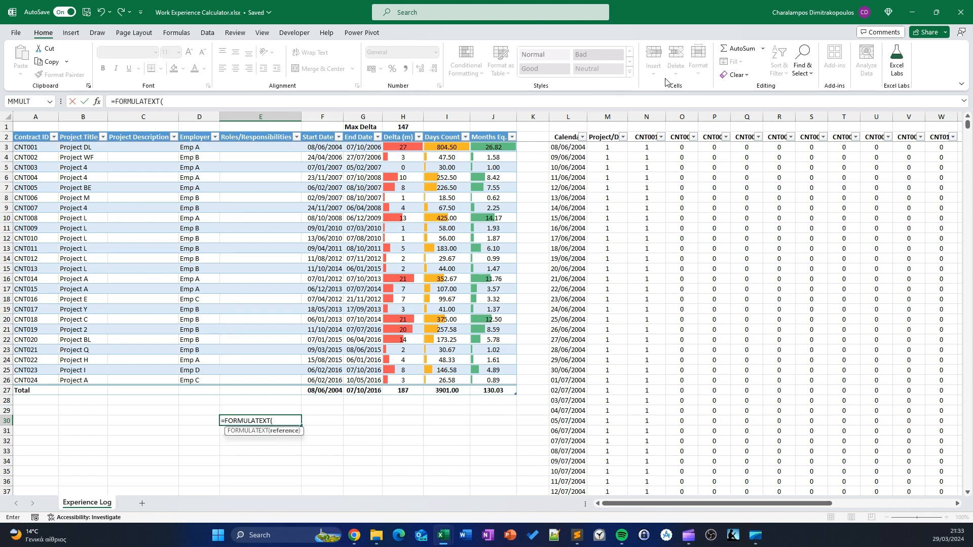
left_click(568, 148)
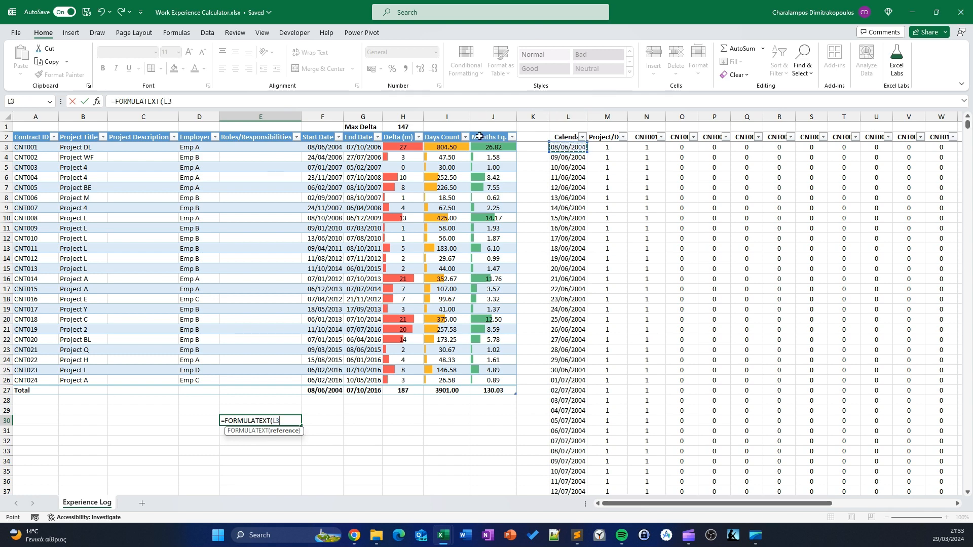
key("Return")
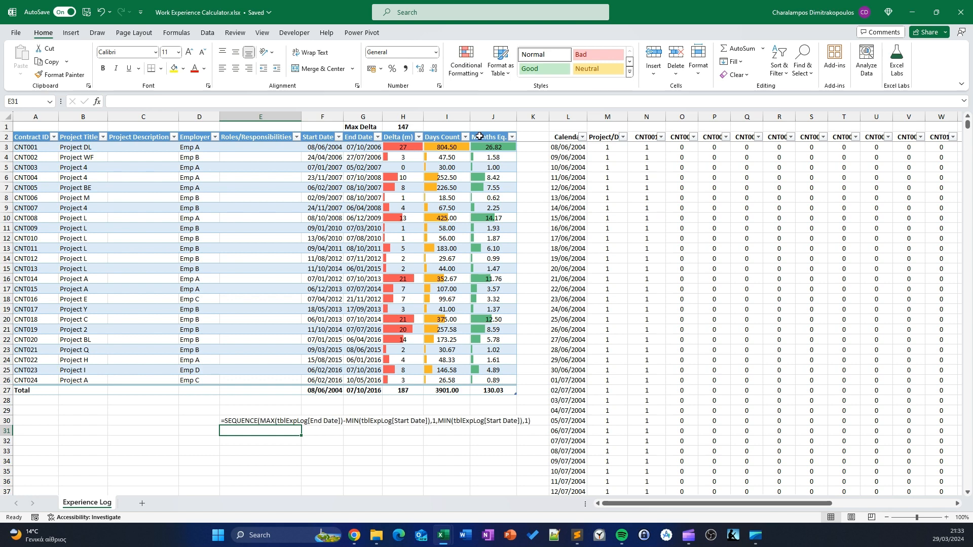
- Move the FORMULATEXT formula from cell E30 to cell C30
left_click(555, 177)
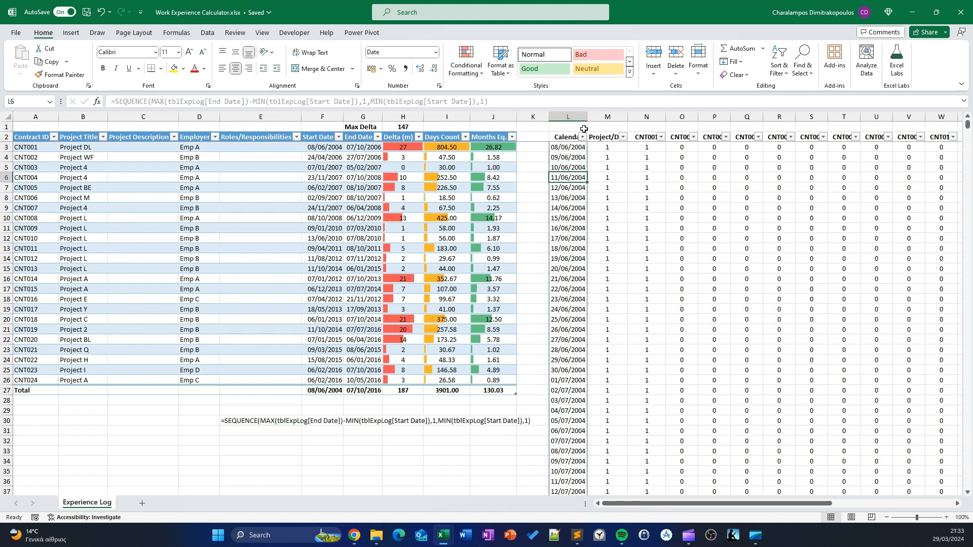
left_click(565, 151)
left_click(253, 420)
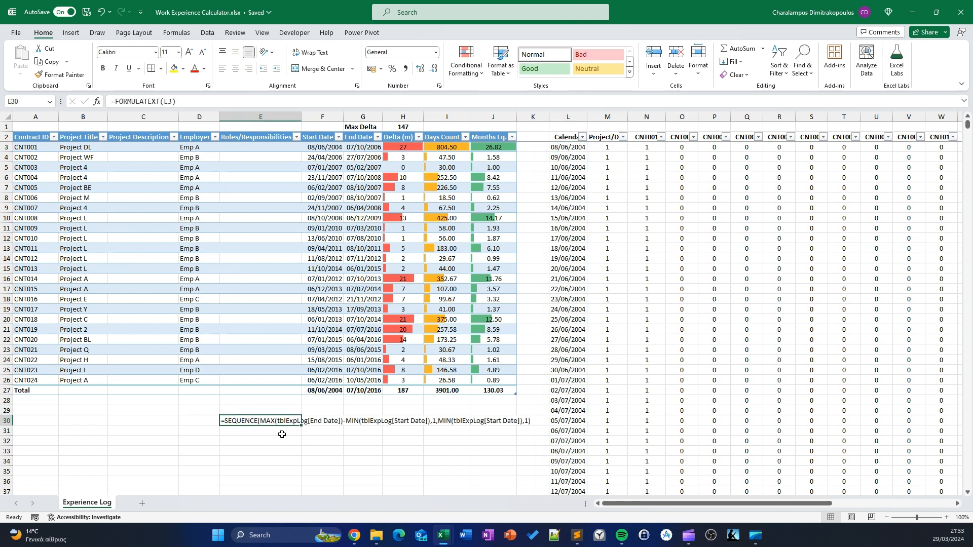
left_click(260, 461)
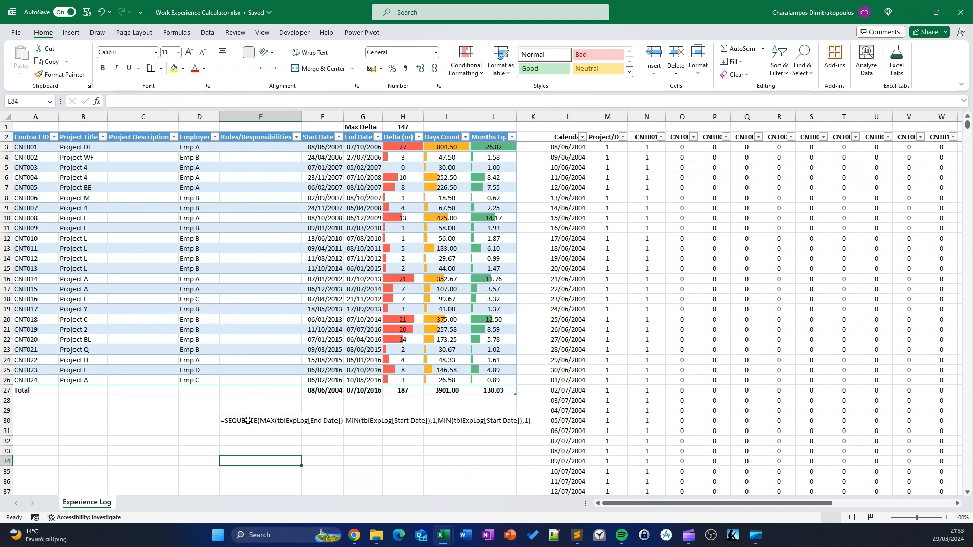
left_click(254, 422)
left_click_drag(258, 419, 145, 420)
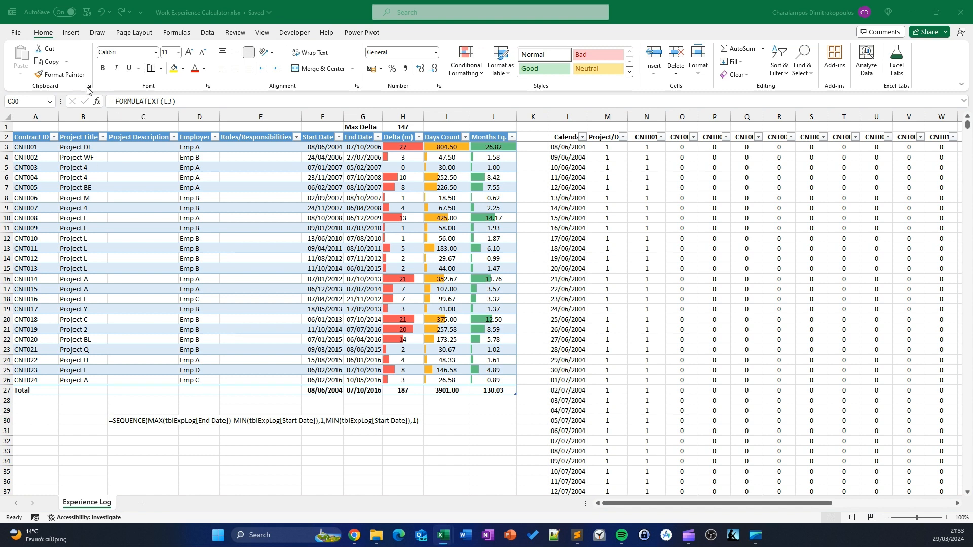
- Edit the C30 formula to start with an IF function that uses ISFORMULA(L3) as its logical test before FORMULATEXT(L3)
left_click(113, 102)
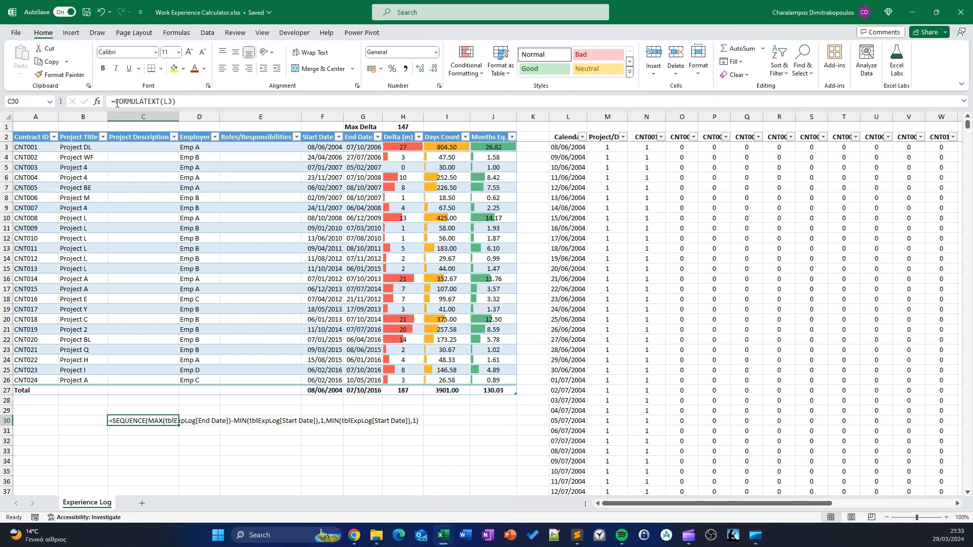
left_click(116, 103)
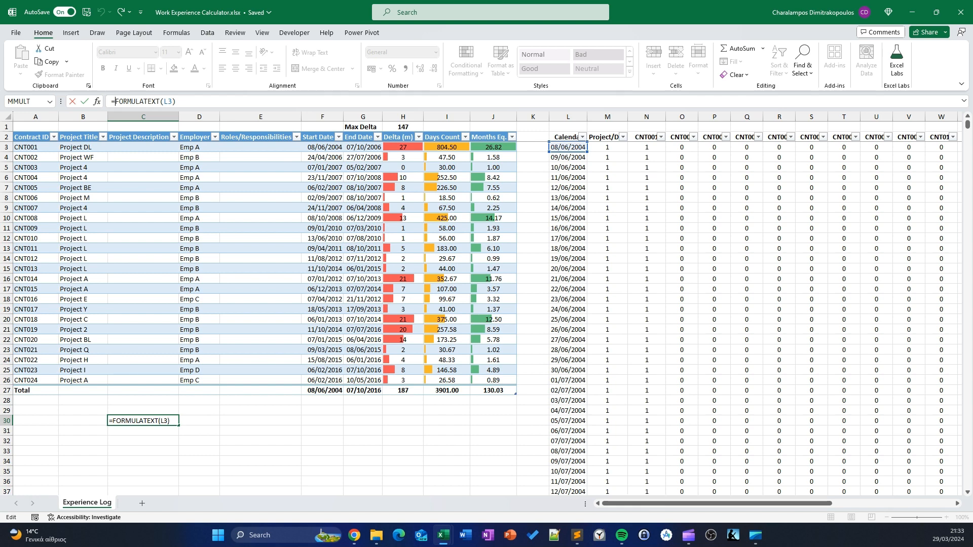
type("IF(")
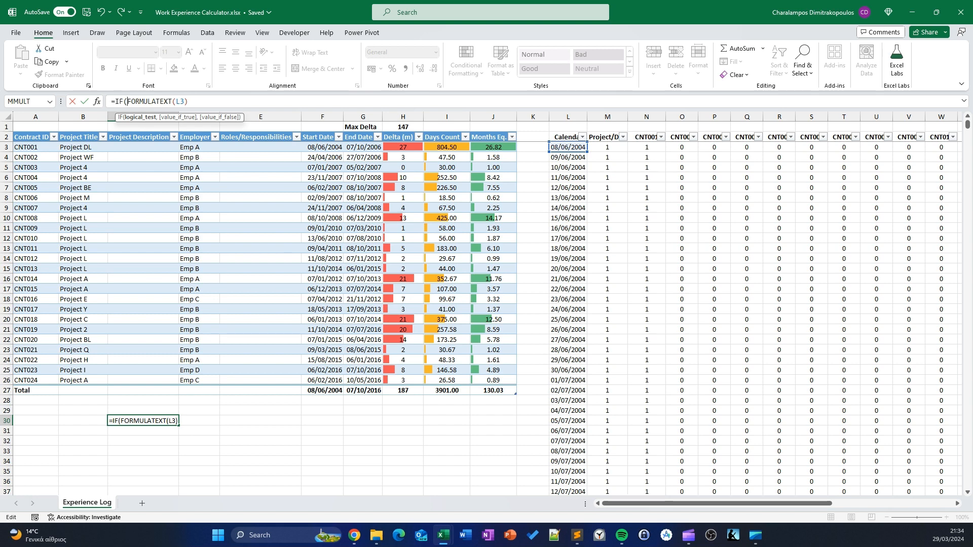
type("isf")
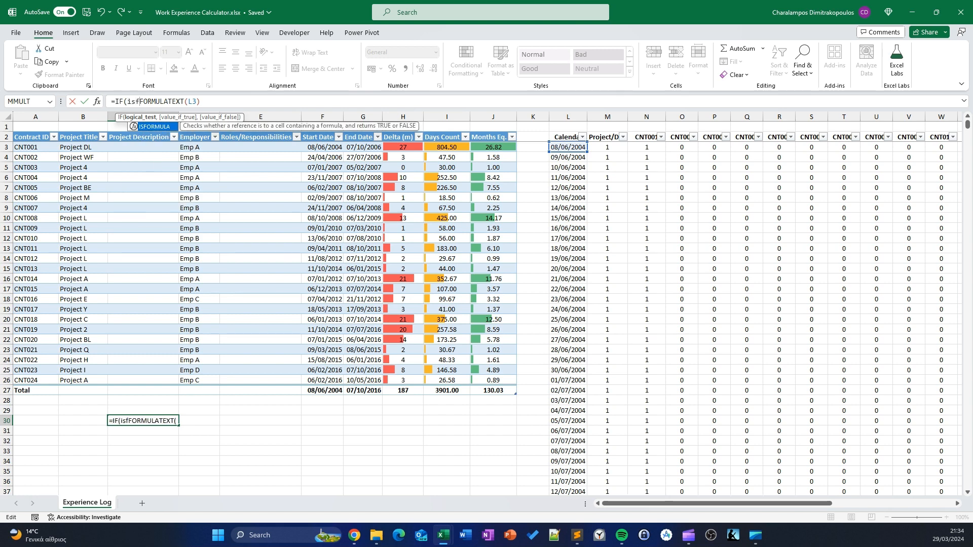
key("Tab")
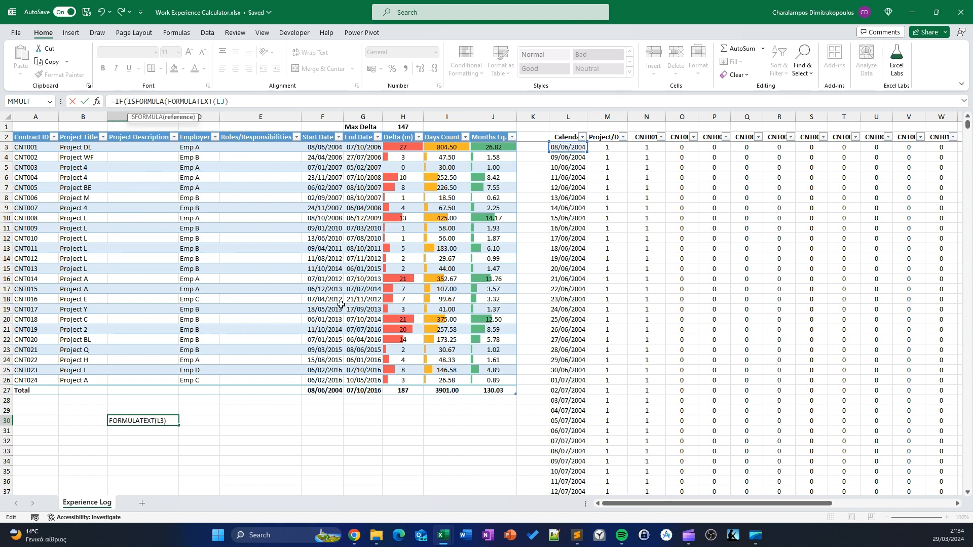
left_click(568, 148)
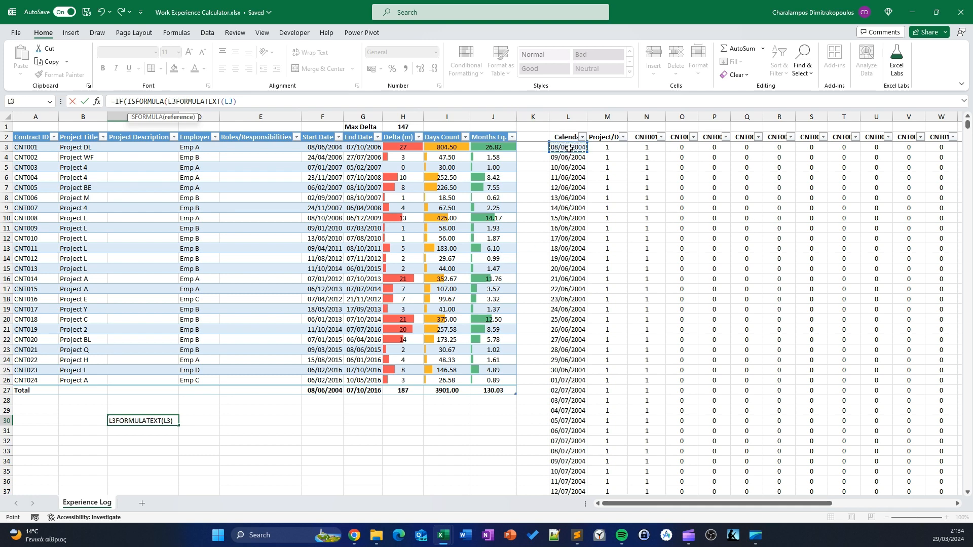
type(")")
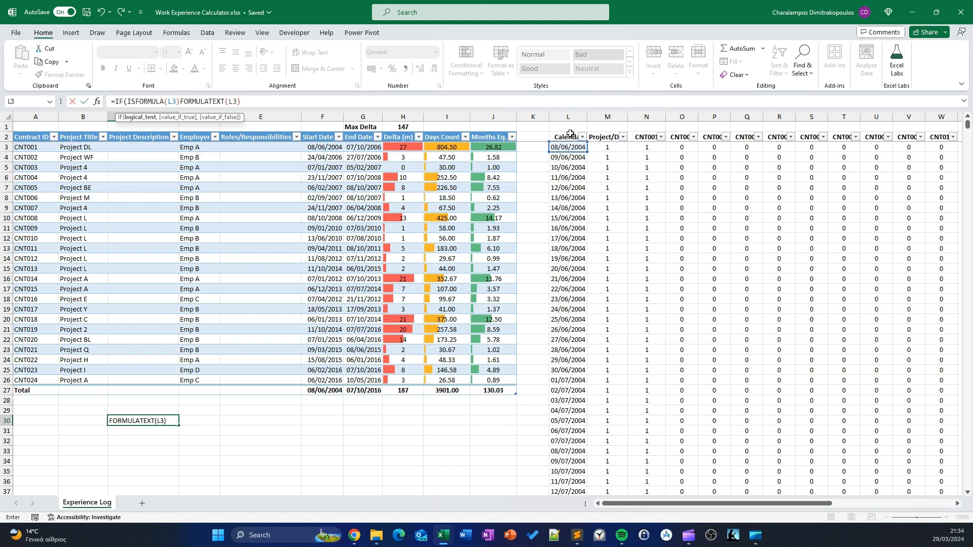
type(",")
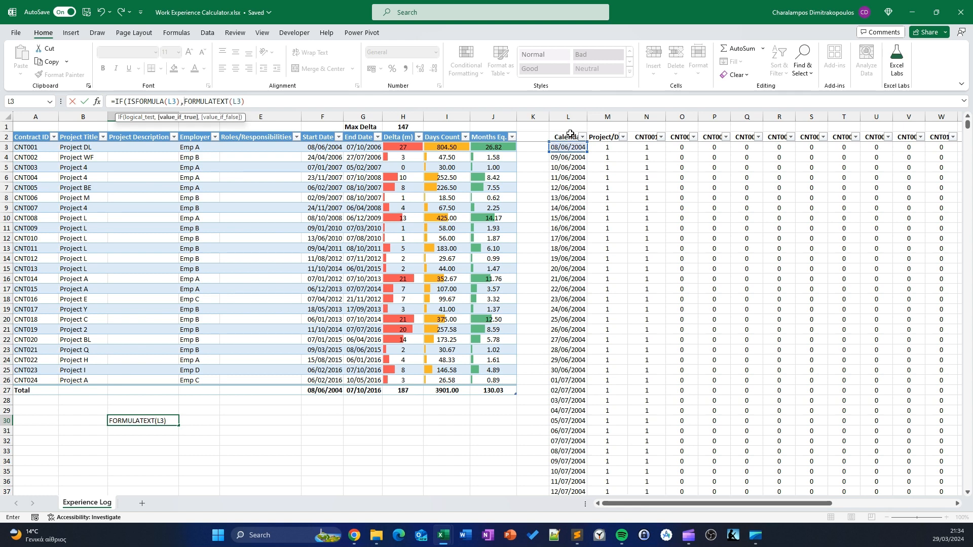
- Insert the text "Formula in cell: " at the start of the IF's value-if-true argument, ahead of FORMULATEXT(L3)
type(":")
key("Delete")
key("BackSpace")
type("\"")
type("Formulka")
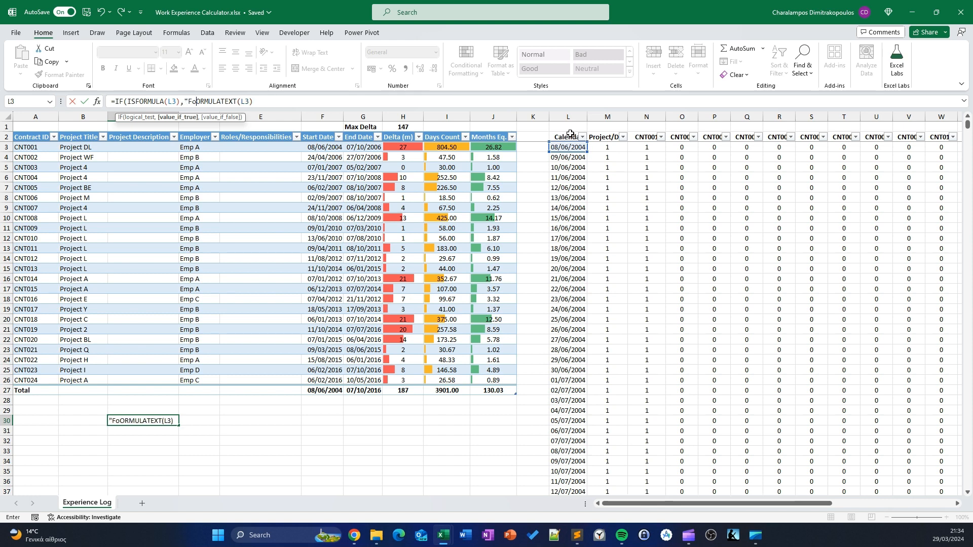
key("BackSpace")
key("BackSpace")
type("a in cel")
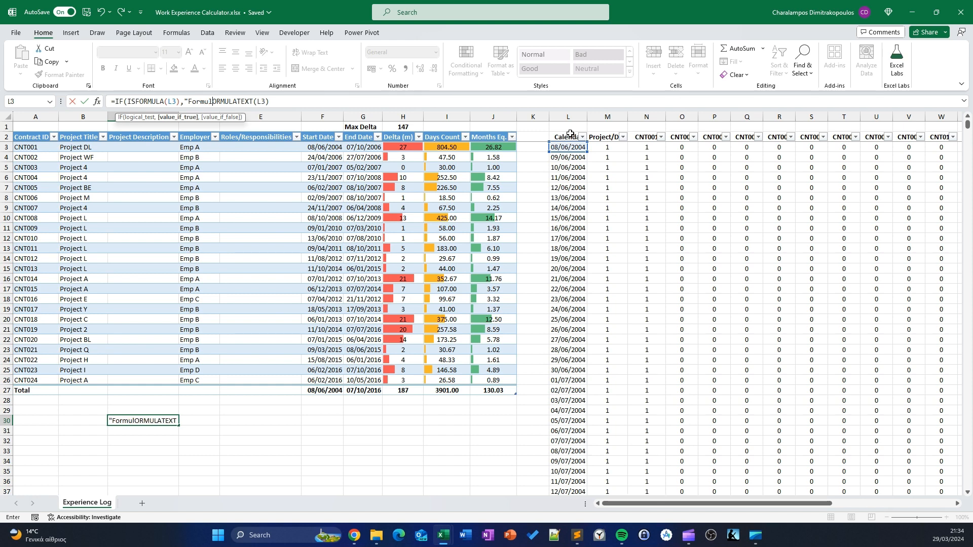
type("l:")
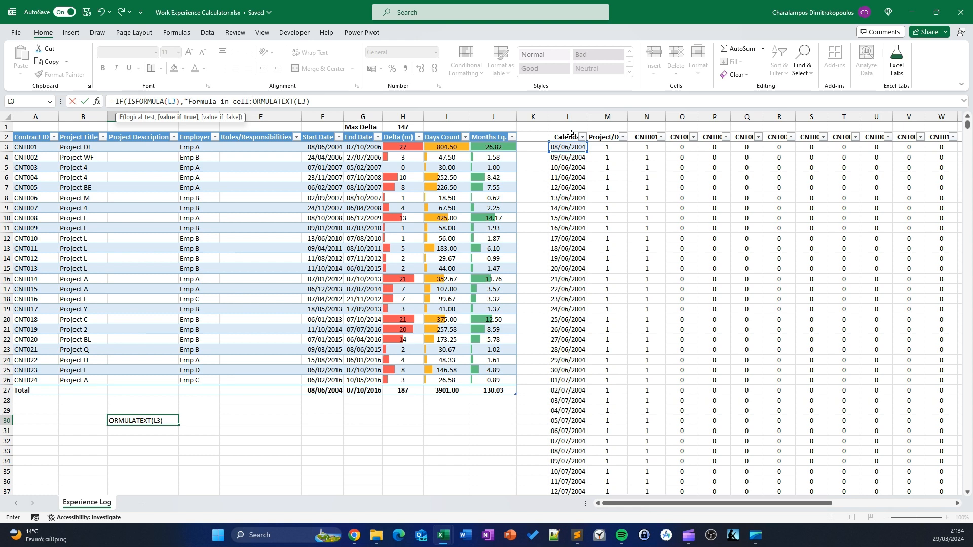
type(" \" G")
key("BackSpace")
type("H")
key("BackSpace")
type("F")
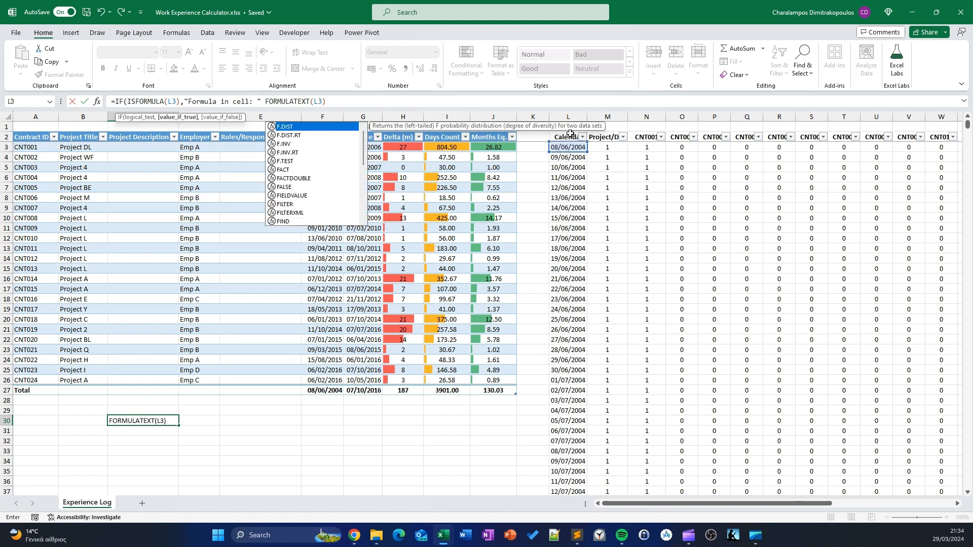
- Concatenate an ADDRESS function with & directly after the "Formula in cell: " text in the C30 formula
left_click(263, 101)
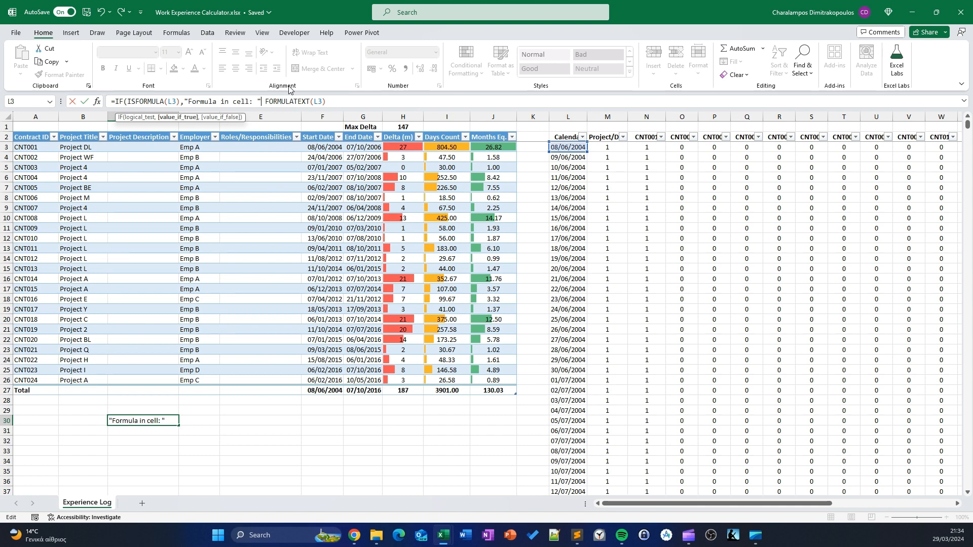
type("@")
key("BackSpace")
type("*")
key("BackSpace")
type("&ass")
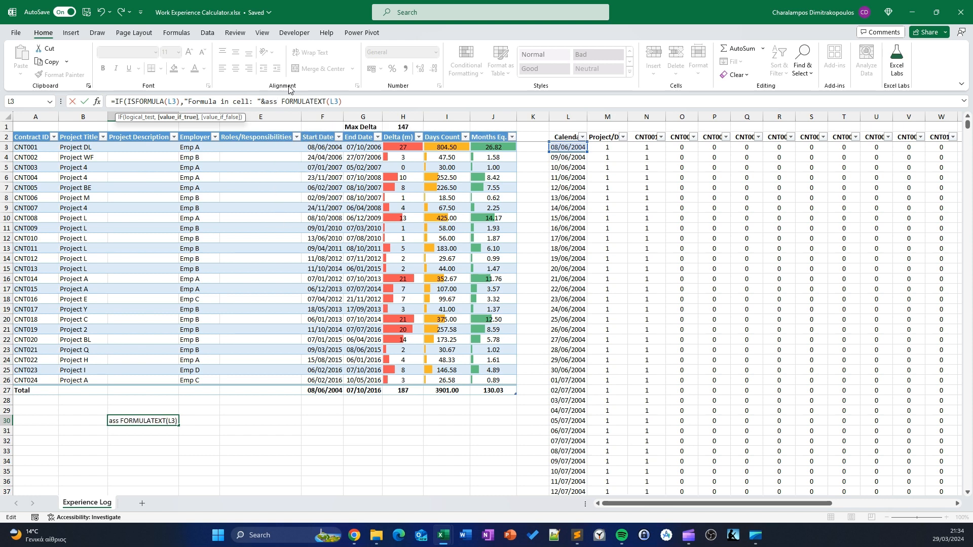
key("BackSpace")
key("BackSpace")
type("dd")
key("Tab")
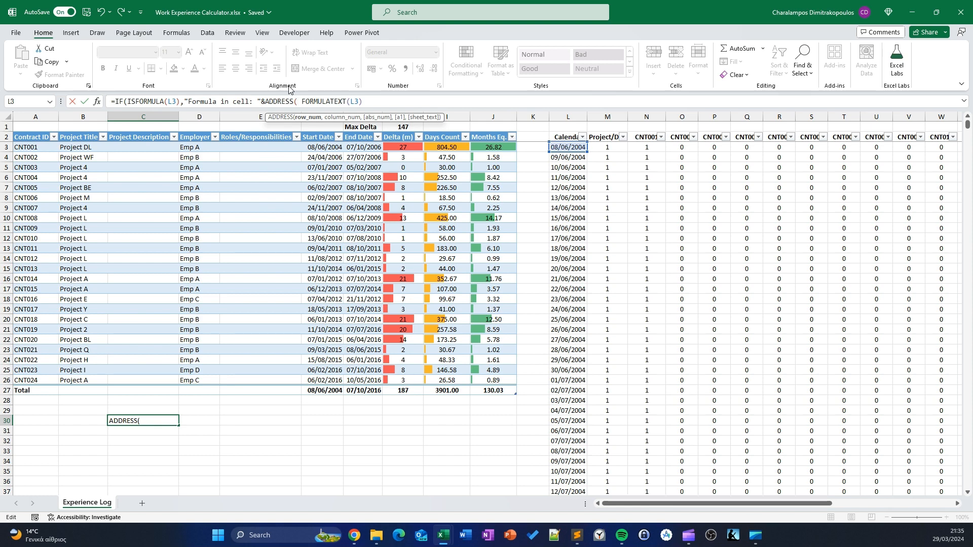
- Supply ROW(L3) as the row number argument of the ADDRESS function
type("e")
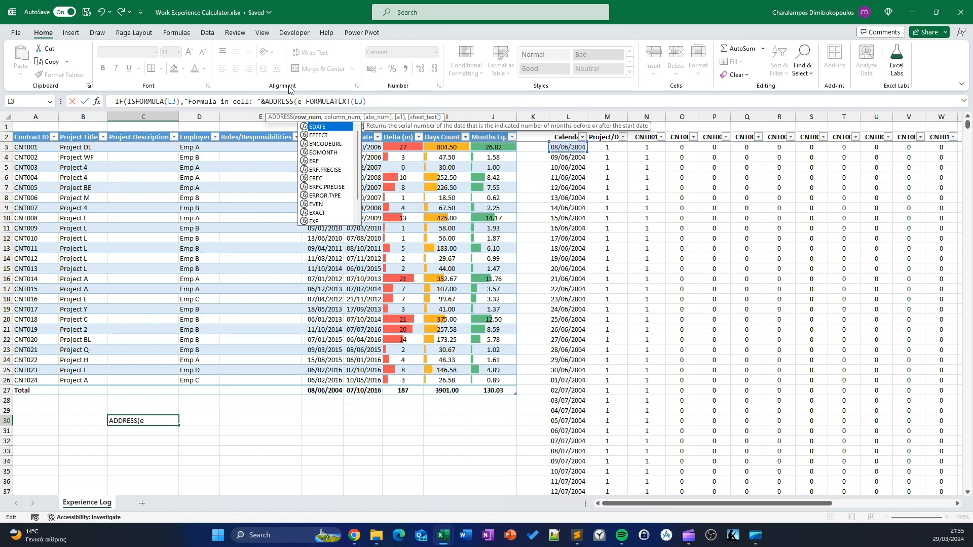
key("BackSpace")
type("row")
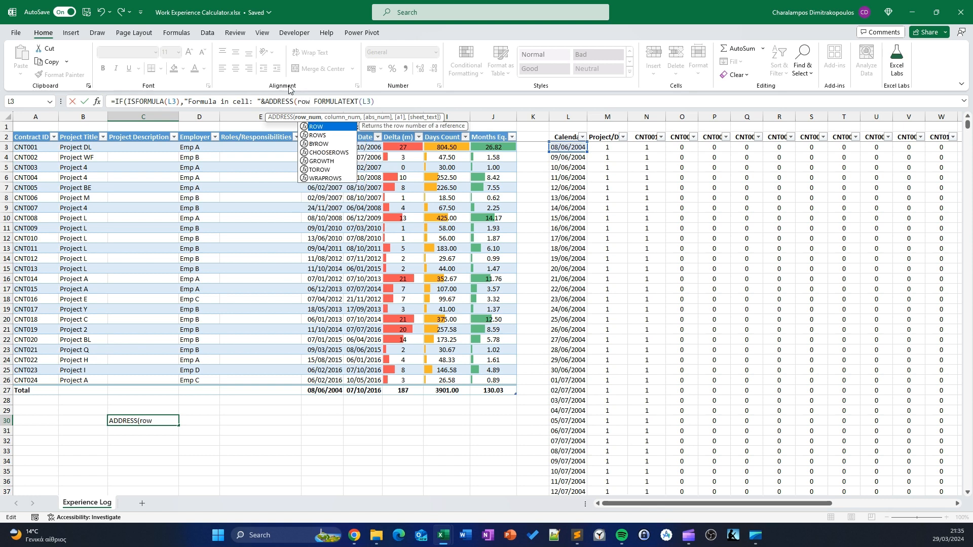
key("Tab")
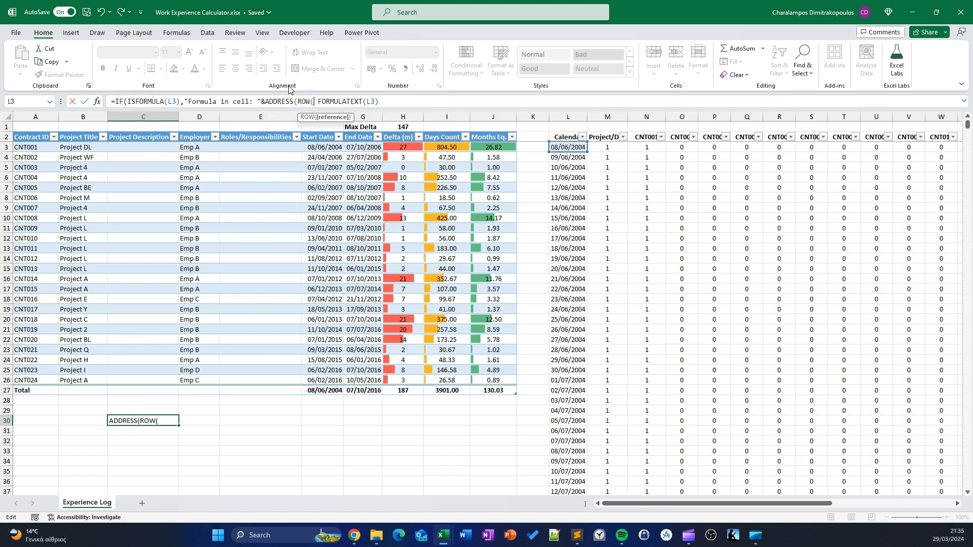
left_click(557, 147)
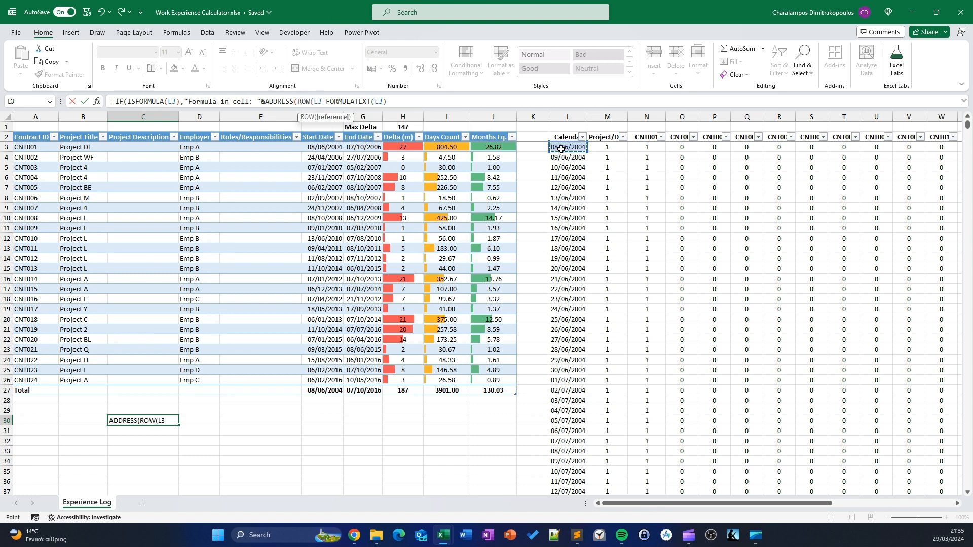
type(")m")
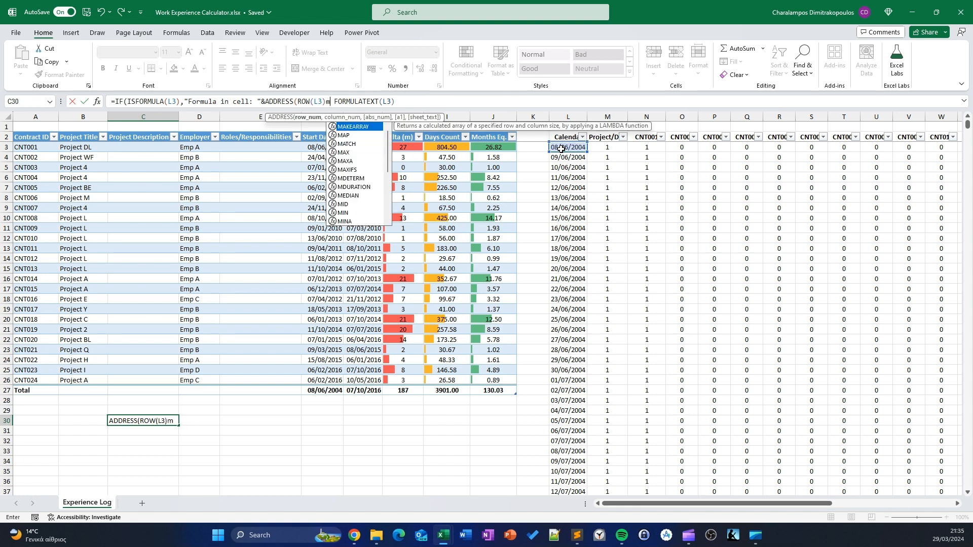
key("BackSpace")
type(",")
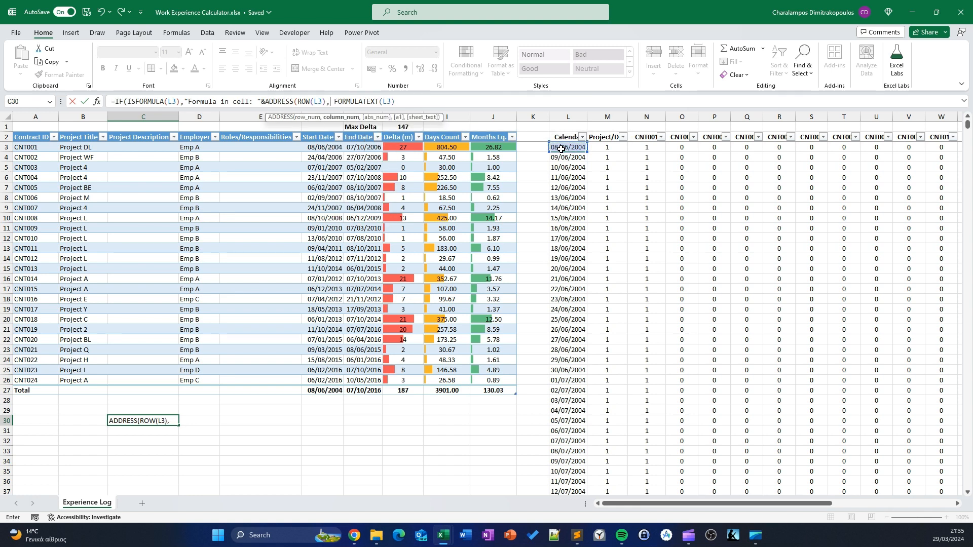
- Supply COLUMN(L3) as the column number argument and close the ADDRESS function
type("ck")
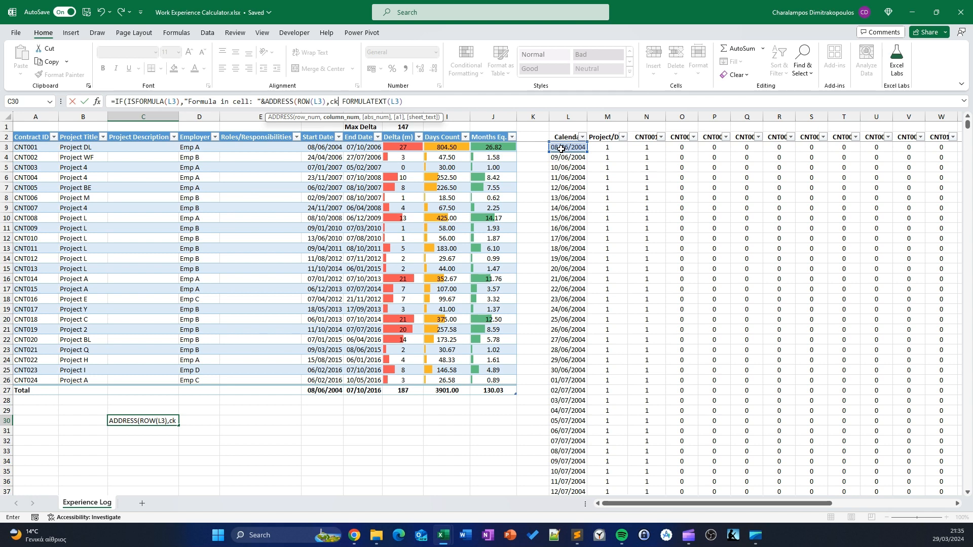
key("BackSpace")
type("i")
key("BackSpace")
type("o")
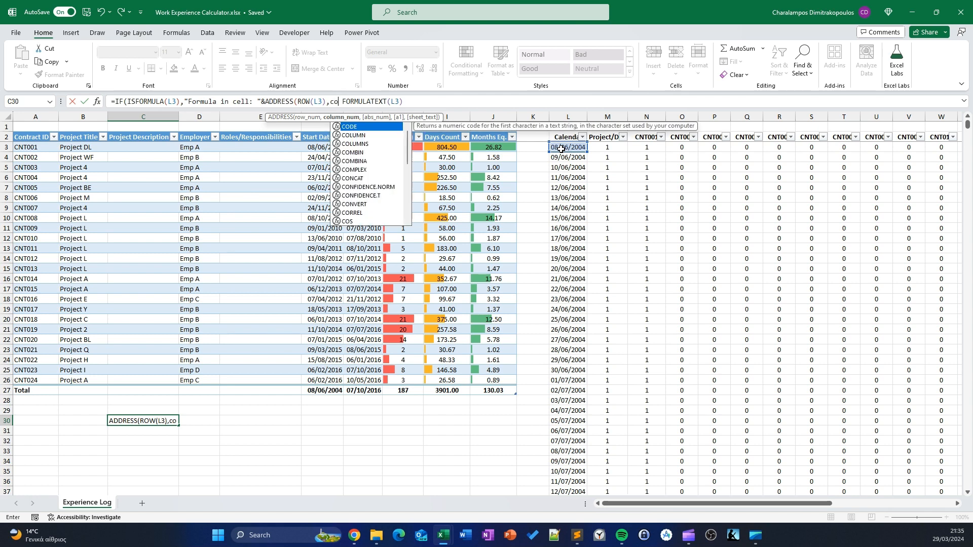
type("l")
key("Tab")
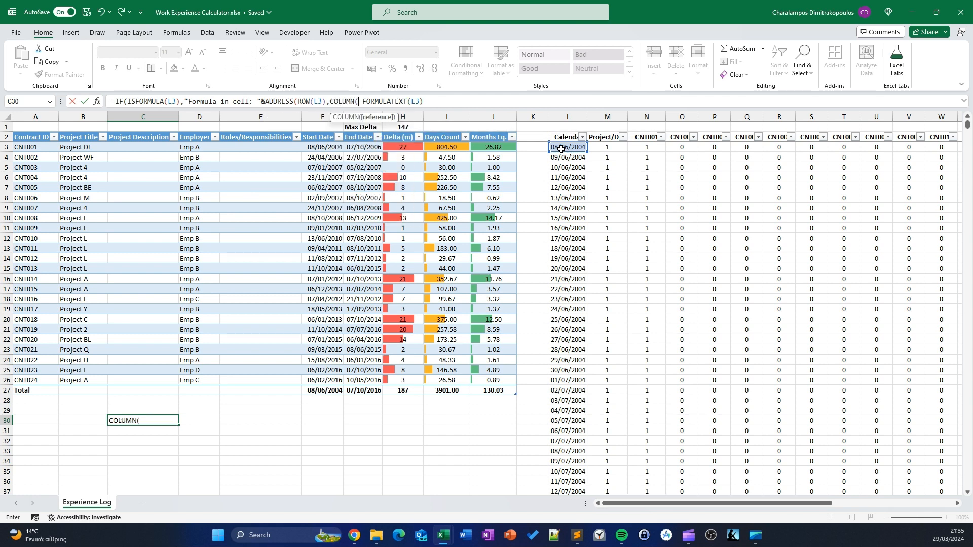
left_click(565, 148)
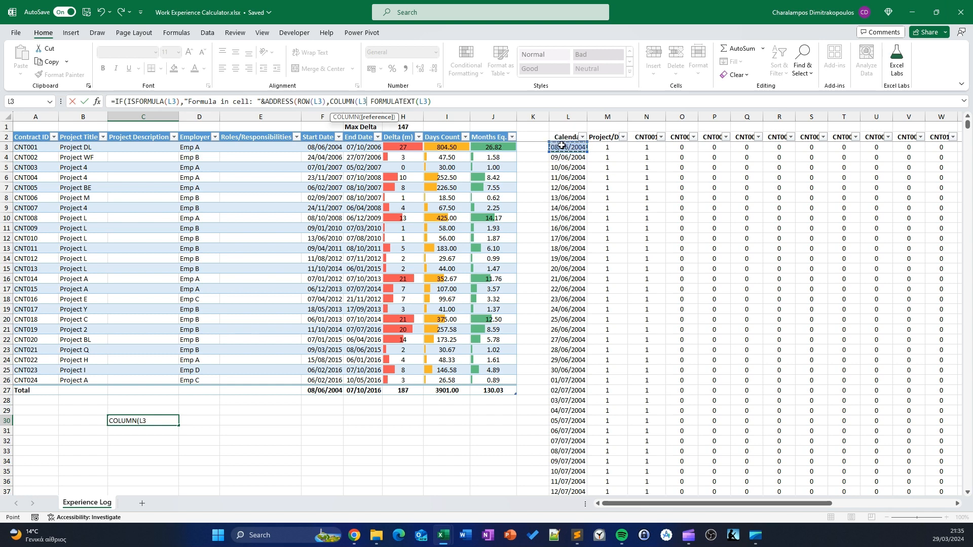
type(")")
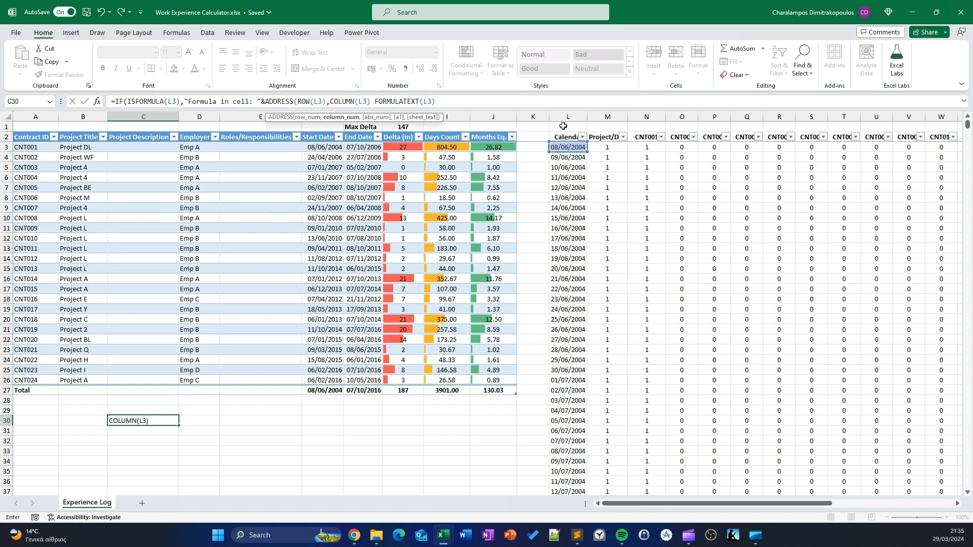
type(")")
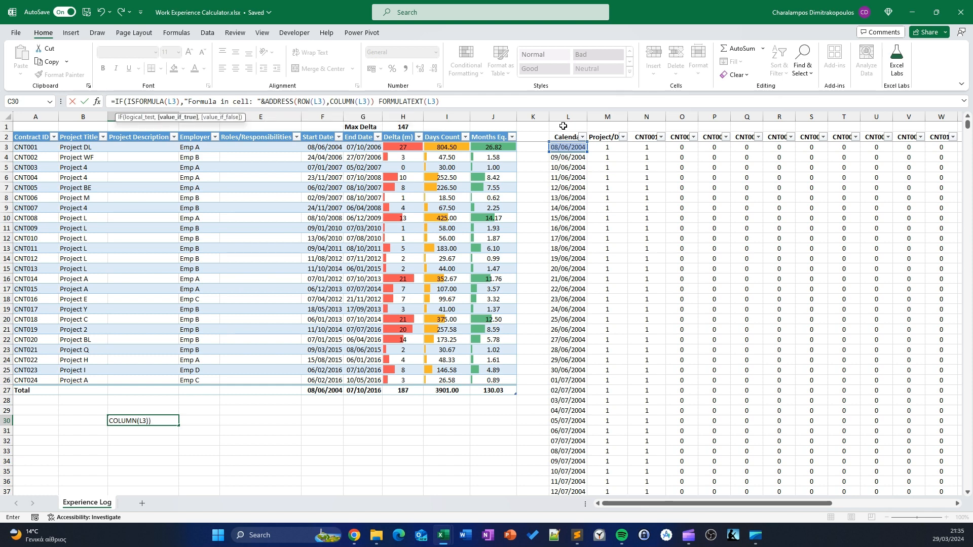
- Join the ADDRESS function and FORMULATEXT(L3) in the C30 formula with &" "& as a space separator
type("&\"L")
key("BackSpace")
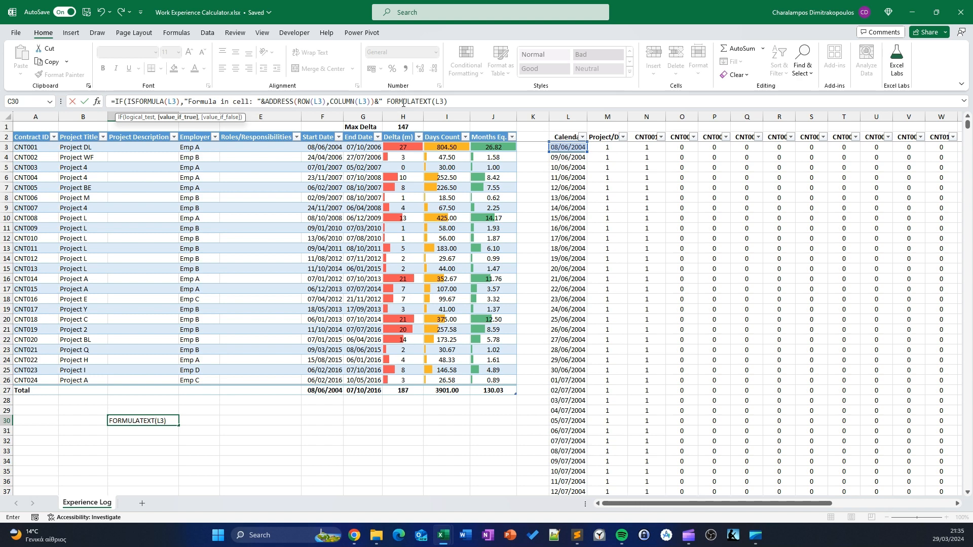
type("\"")
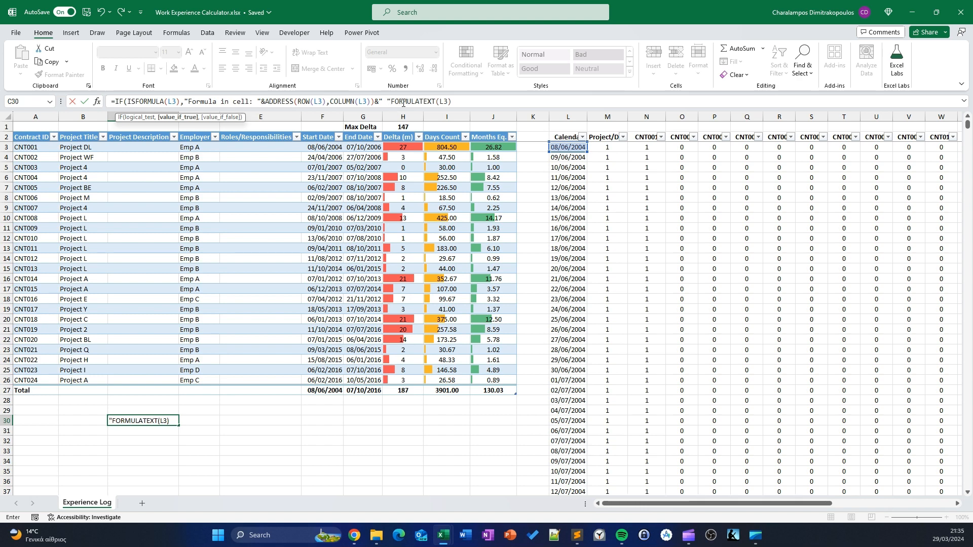
type("&")
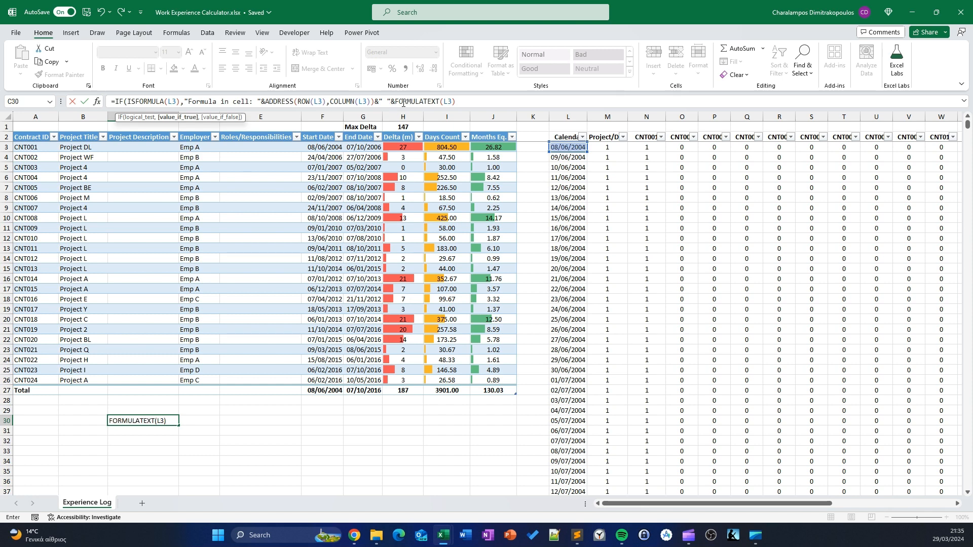
- Add an empty string "" as the IF's value-if-false argument, close the function and enter the C30 formula
left_click(459, 104)
type(",\"\")")
key("Return")
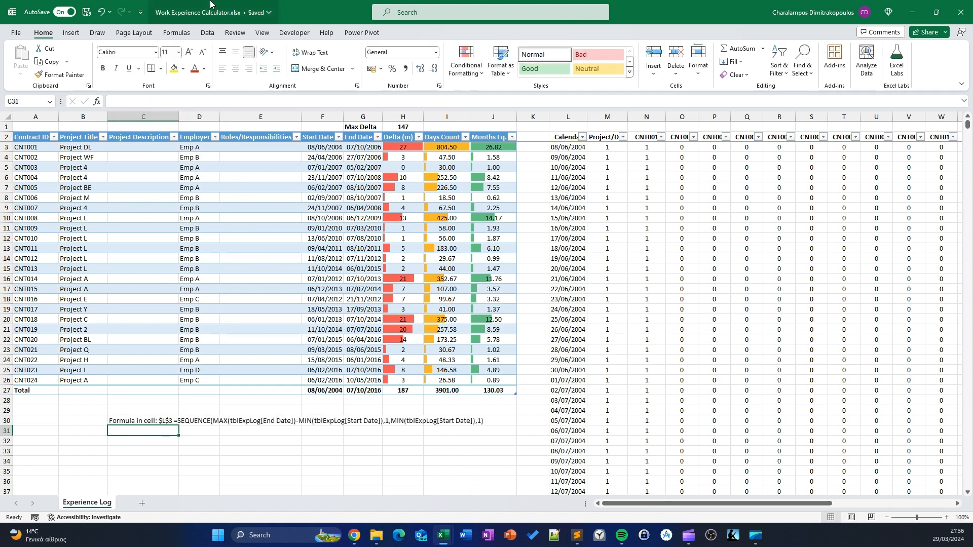
- Move the colon in the C30 formula from the "Formula in cell" text into the separator string after ADDRESS, making it ": "
left_click(139, 422)
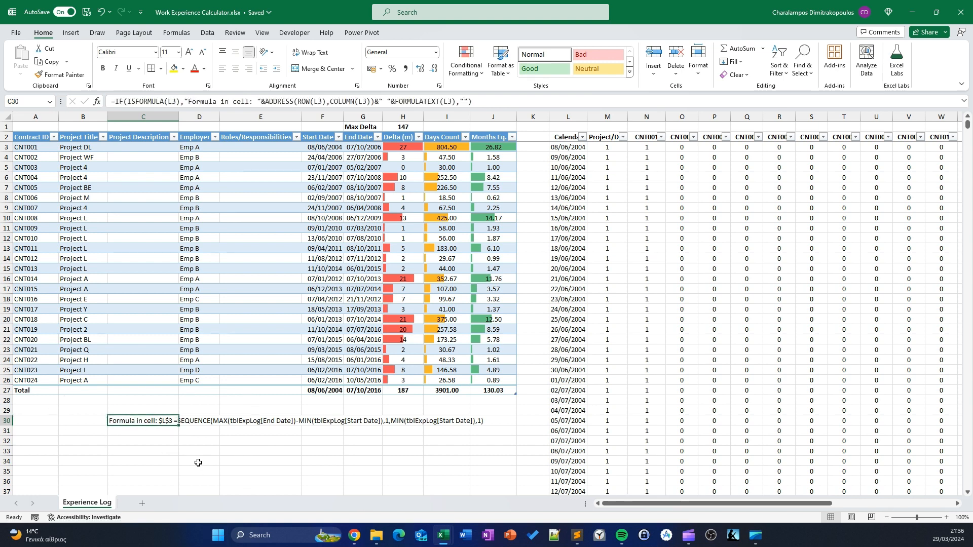
left_click_drag(249, 102, 259, 102)
left_click(251, 102)
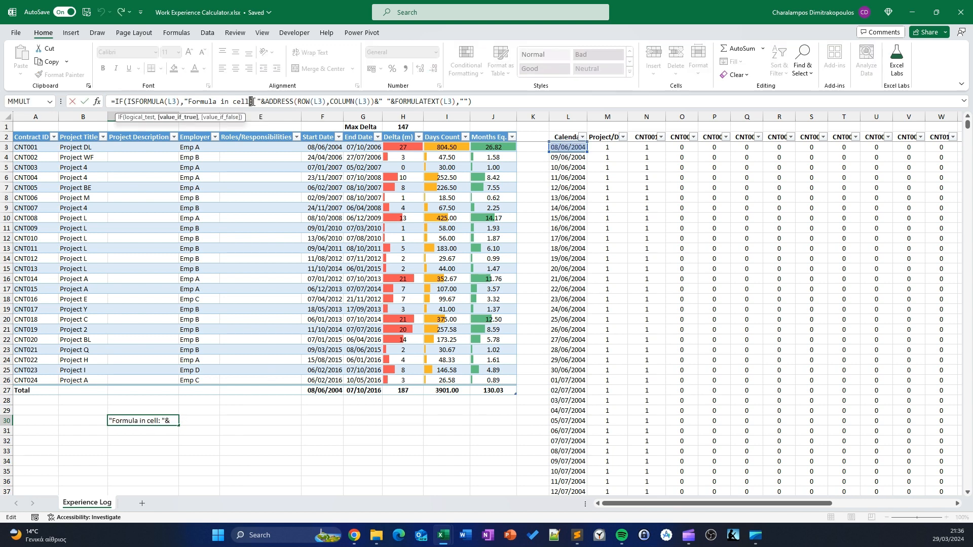
right_click(252, 102)
left_click(290, 110)
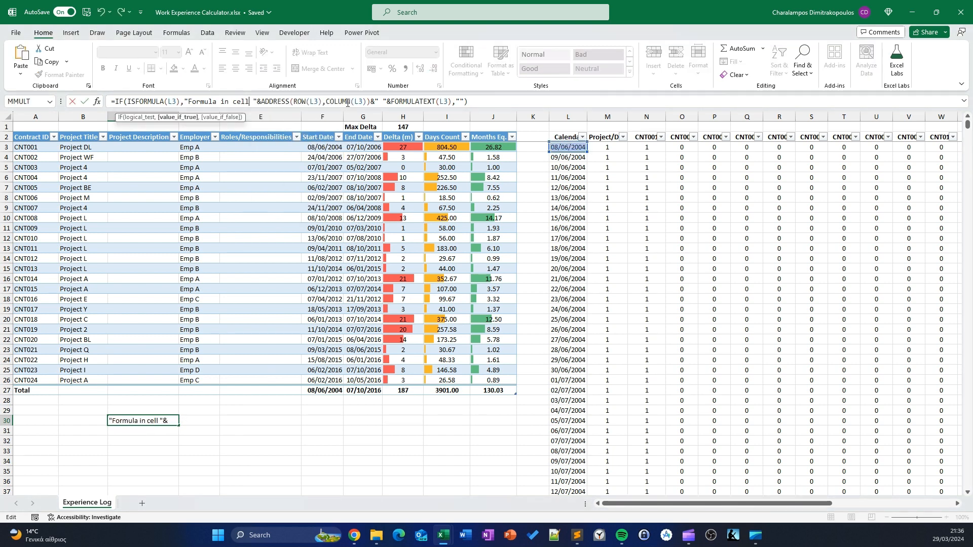
left_click(380, 102)
right_click(380, 101)
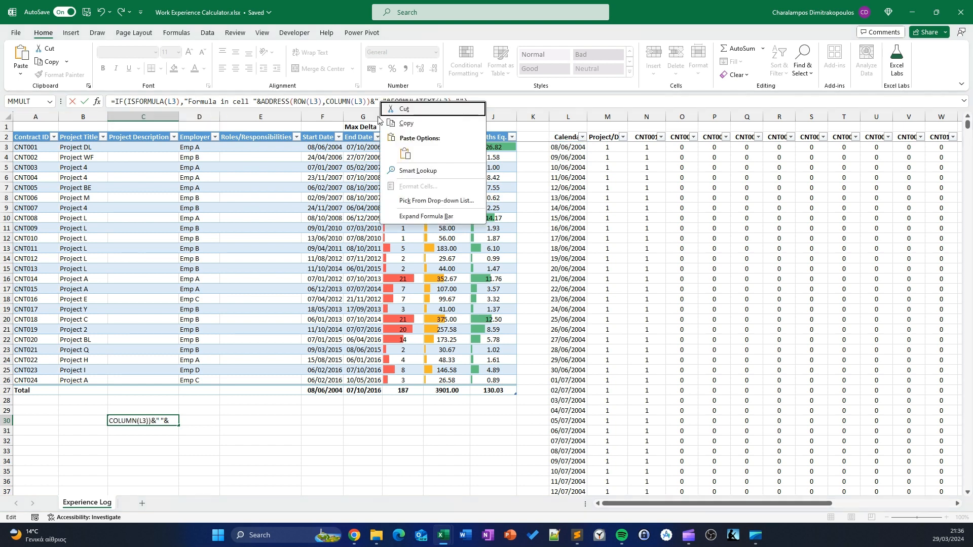
left_click(400, 152)
key("Return")
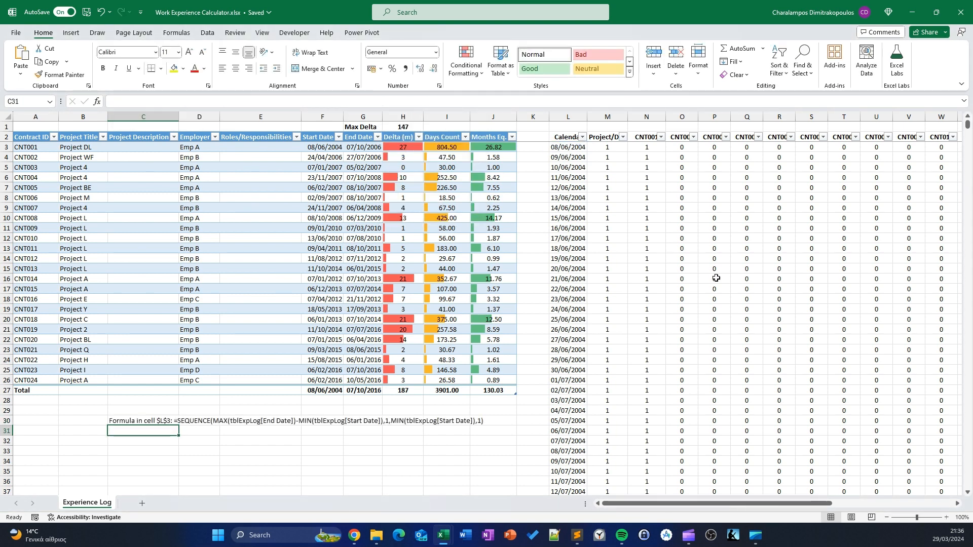
- Reproduce the C30 formula in C31 with M3 as the referenced cell throughout
left_click(181, 421)
left_click(155, 431)
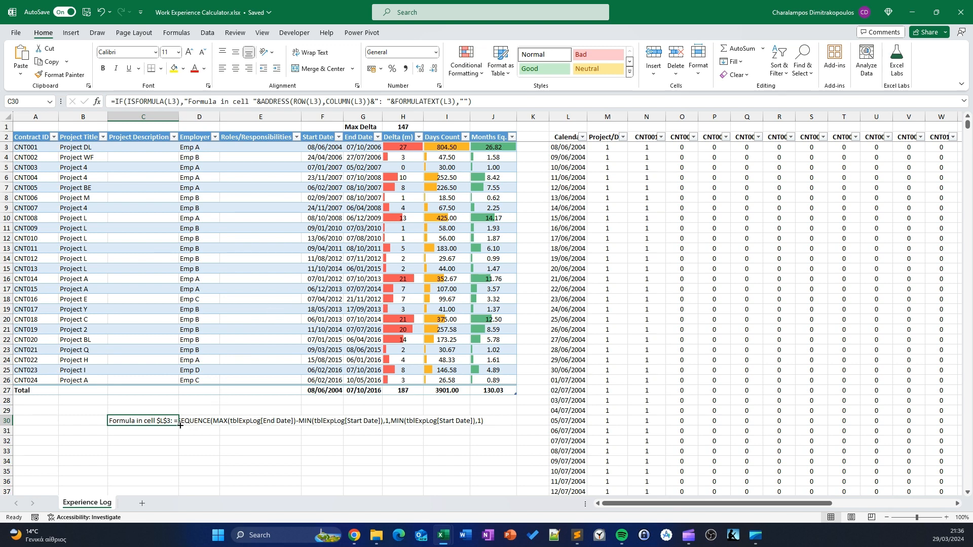
left_click_drag(178, 428, 134, 439)
left_click(204, 423)
left_click(203, 453)
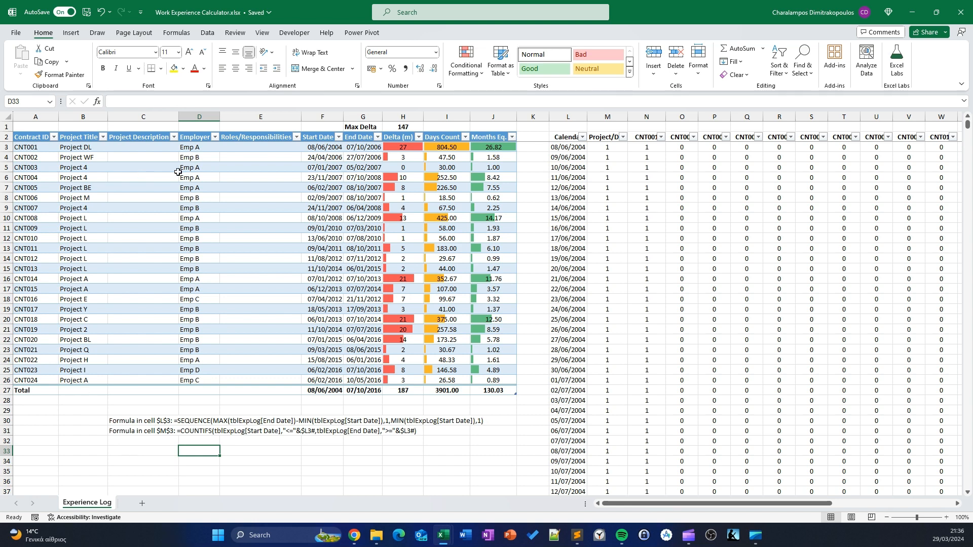
- Copy the complete formula text of C30, including the equals sign, and leave the cell unchanged
left_click(147, 423)
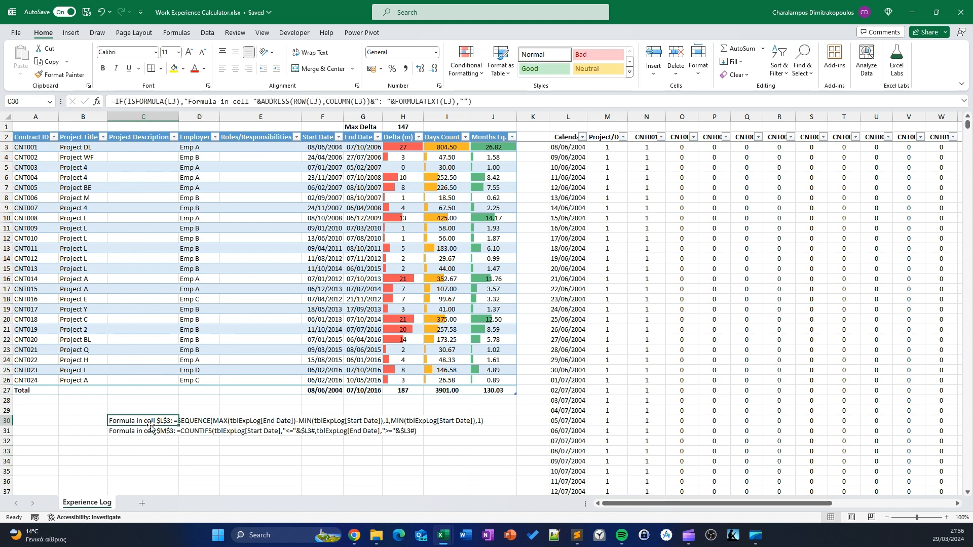
left_click(172, 99)
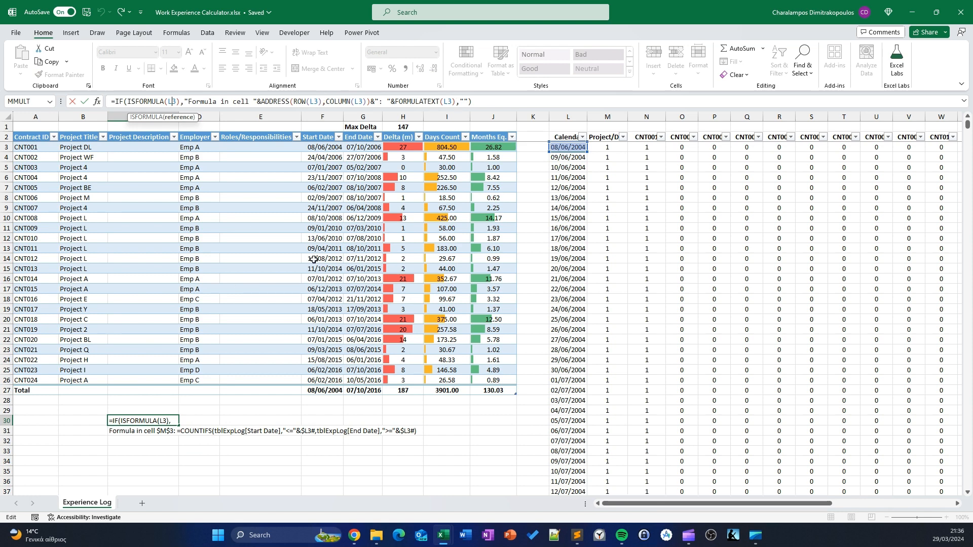
left_click_drag(521, 103, 111, 101)
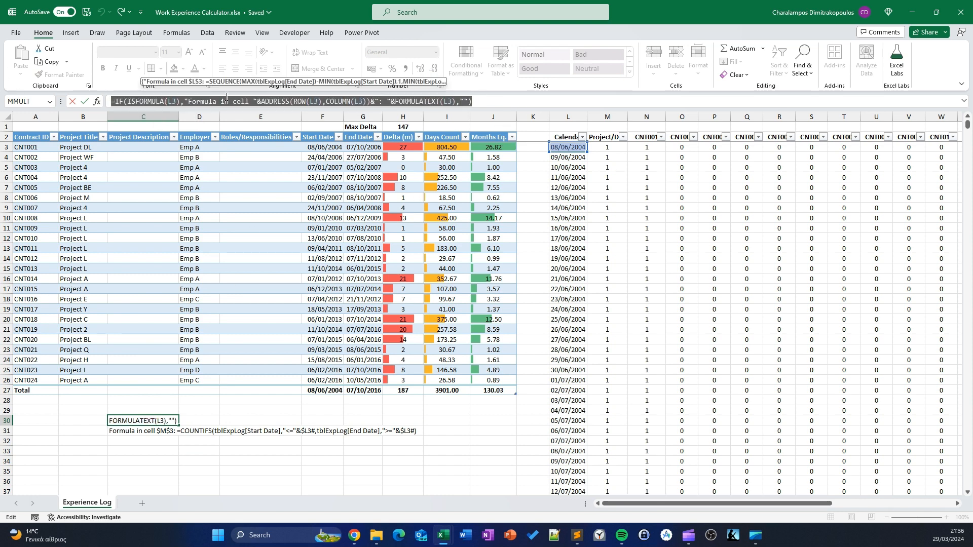
right_click(242, 106)
left_click(278, 126)
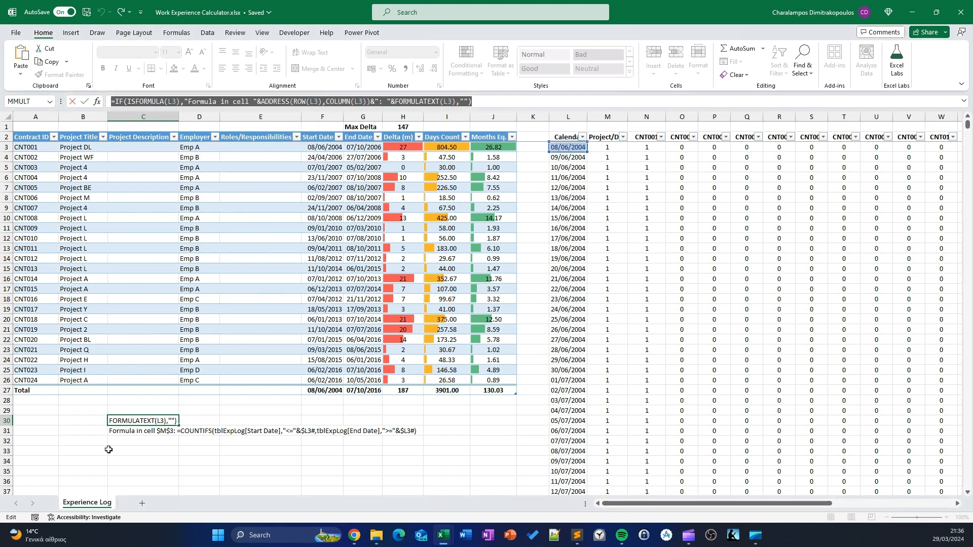
key("Return")
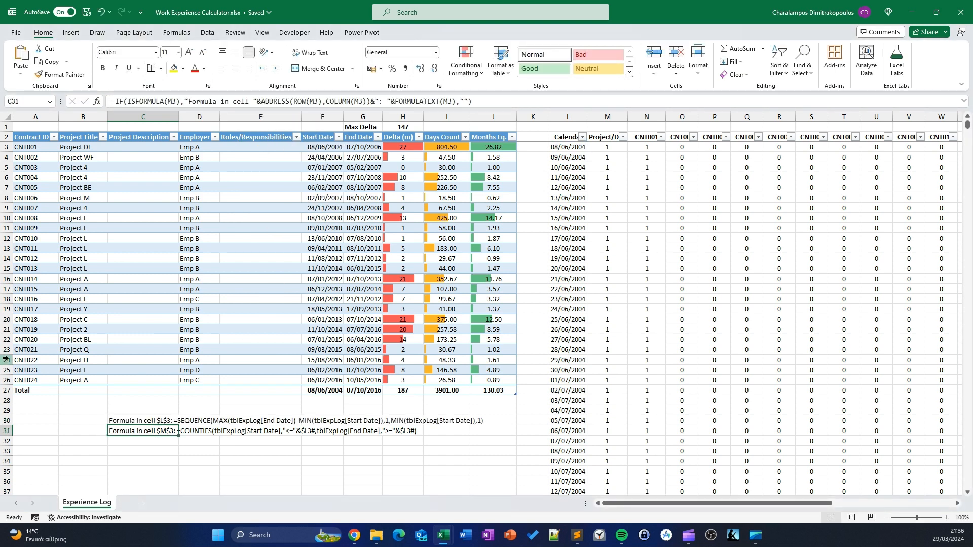
- Start a new defined name in the Name Manager and name it FormulaInCell
left_click(144, 445)
left_click(208, 33)
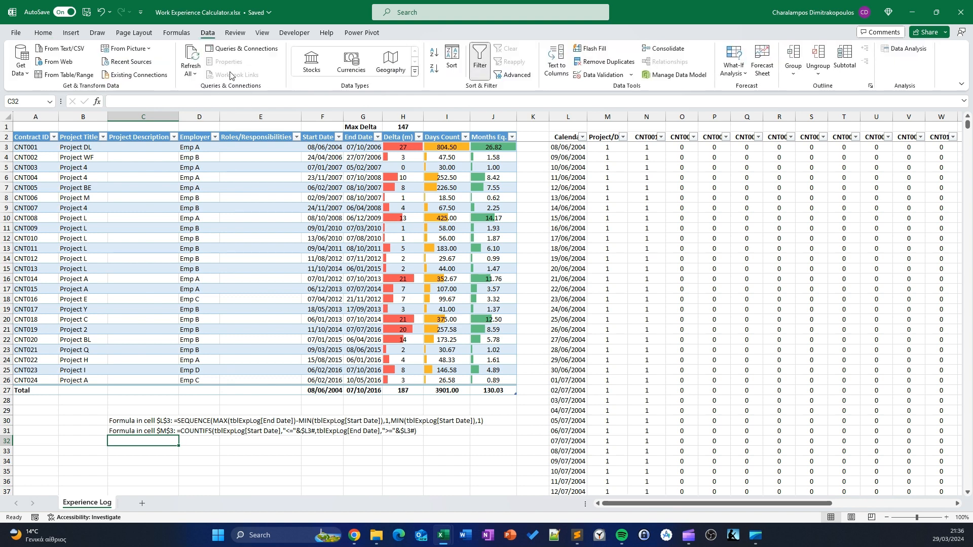
left_click(177, 32)
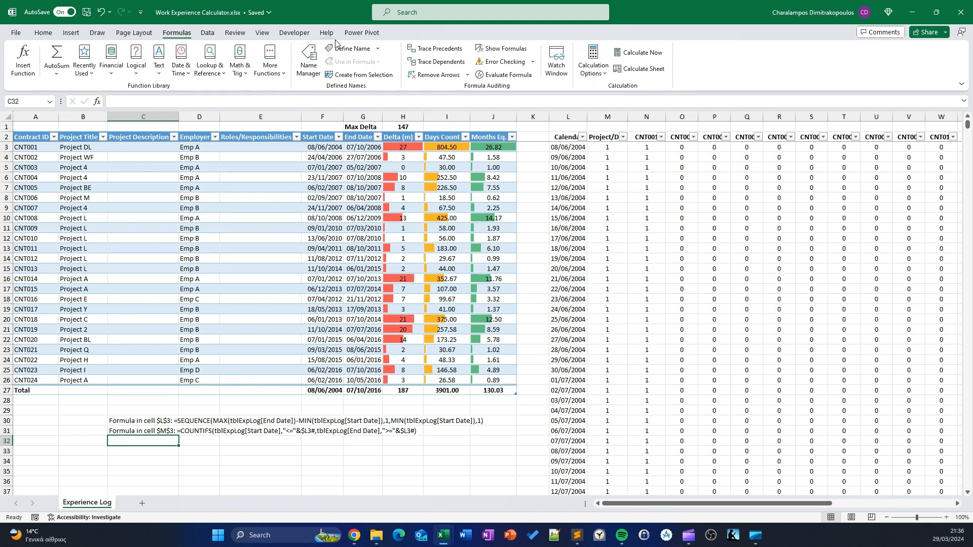
left_click(309, 60)
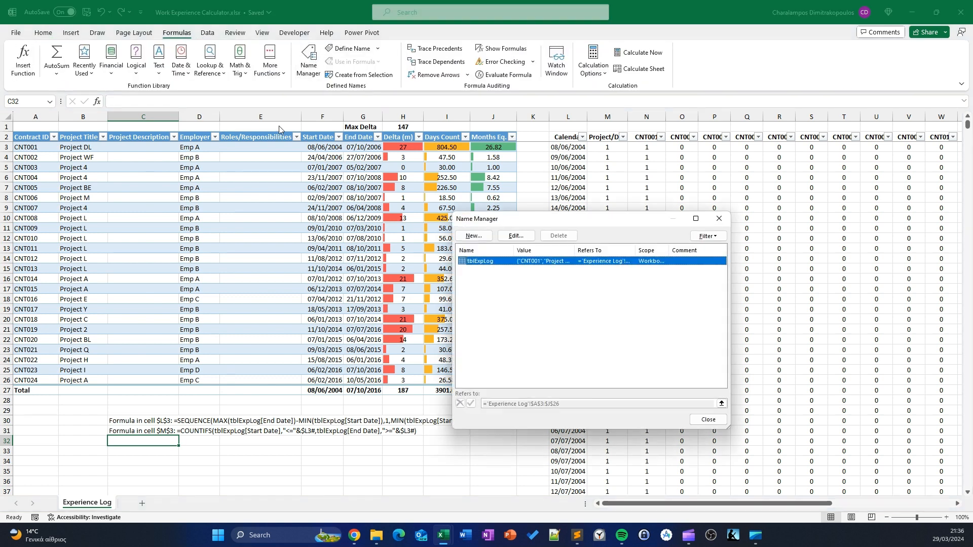
left_click(481, 237)
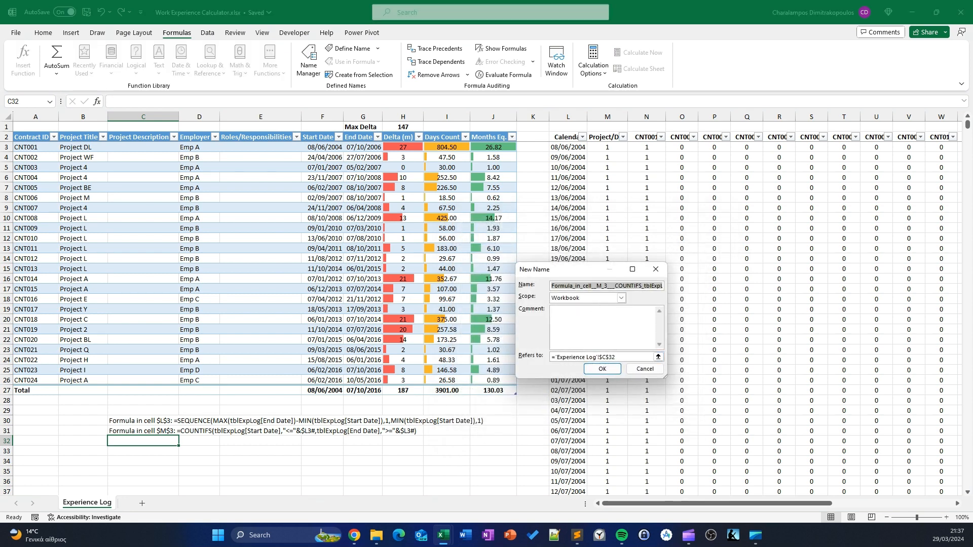
type("FormulaInCell")
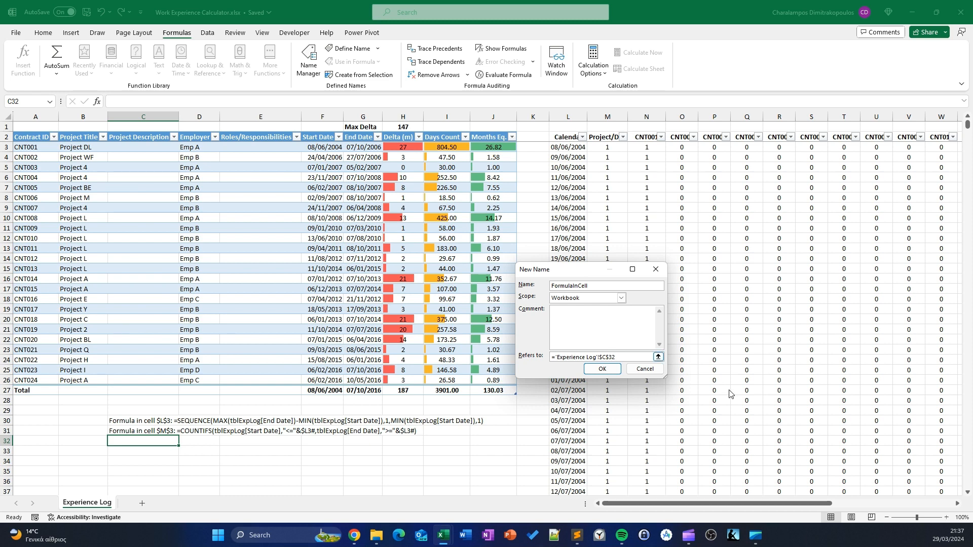
- Replace the new name's reference with the copied C30 formula
key("Tab")
key("Tab")
key("Tab")
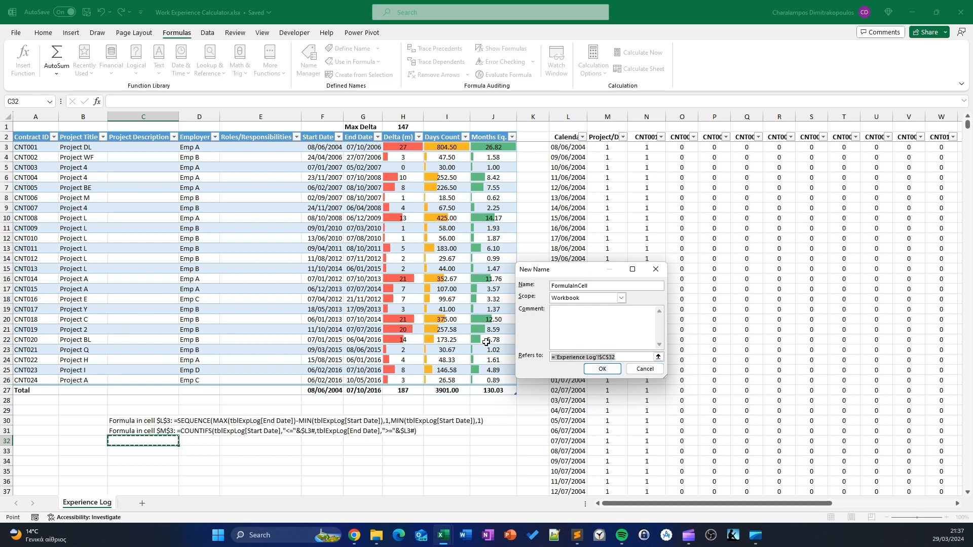
key("ctrl+v")
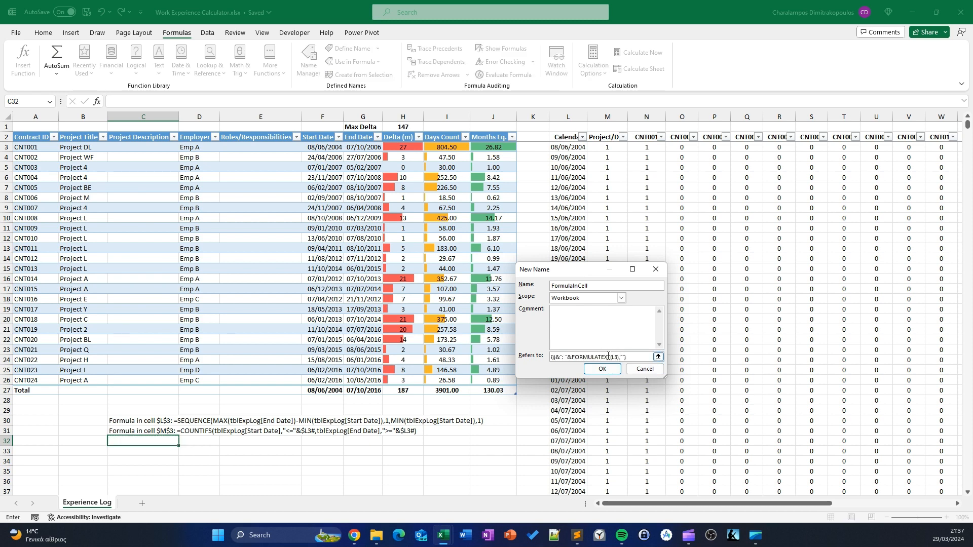
- Insert lambda(x, directly after the equals sign in the FormulaInCell definition
left_click_drag(601, 357, 497, 351)
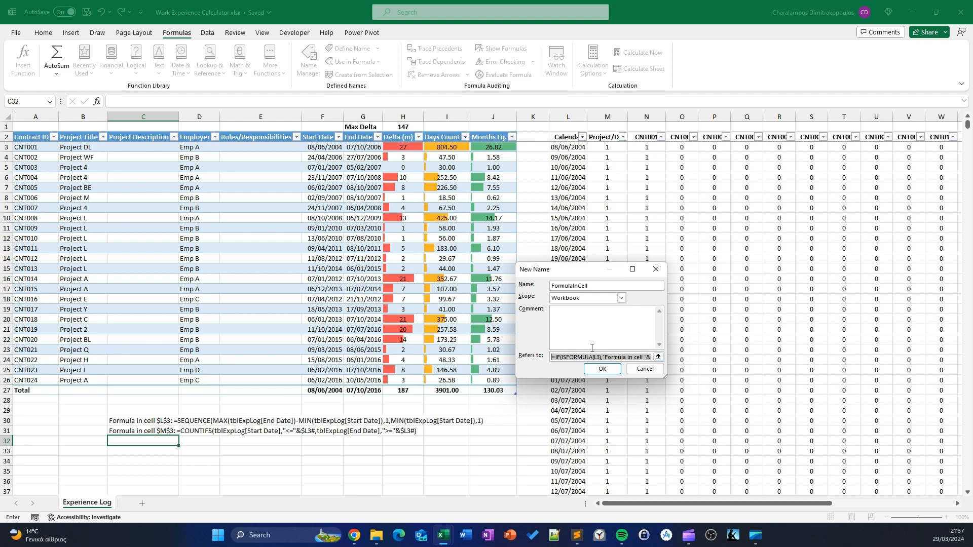
left_click(556, 359)
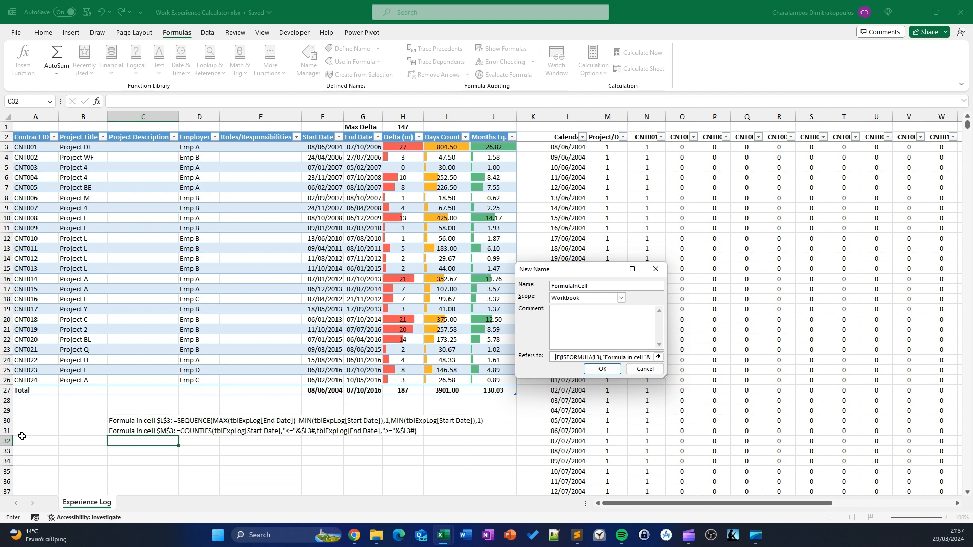
type("lamv")
key("BackSpace")
type("bda")
key("BackSpace")
type("a(x,")
- Replace the L3 references in the ISFORMULA, ROW, COLUMN and FORMULATEXT functions of the FormulaInCell definition with x
double_click(620, 357)
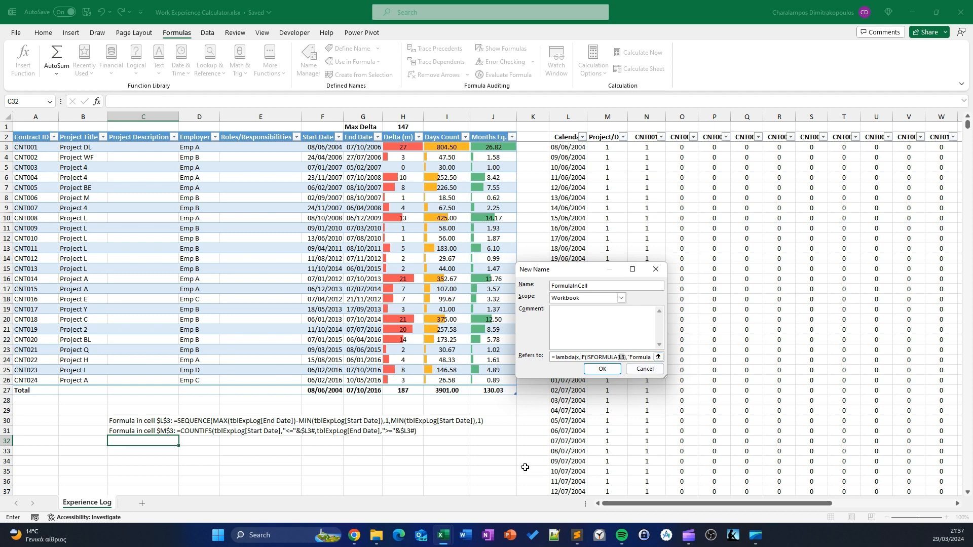
type("x")
left_click_drag(637, 357, 656, 357)
double_click(642, 357)
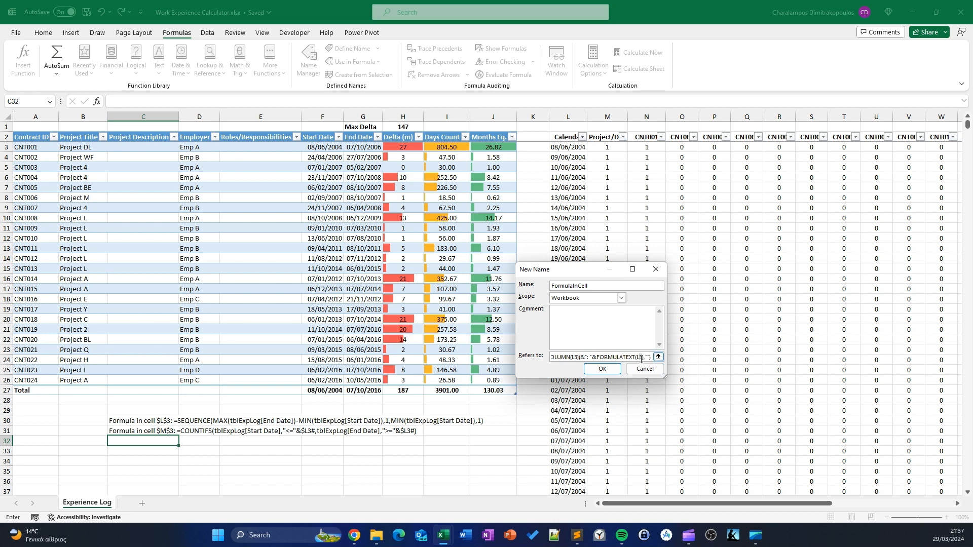
type("x")
type("x")
left_click_drag(565, 358, 646, 356)
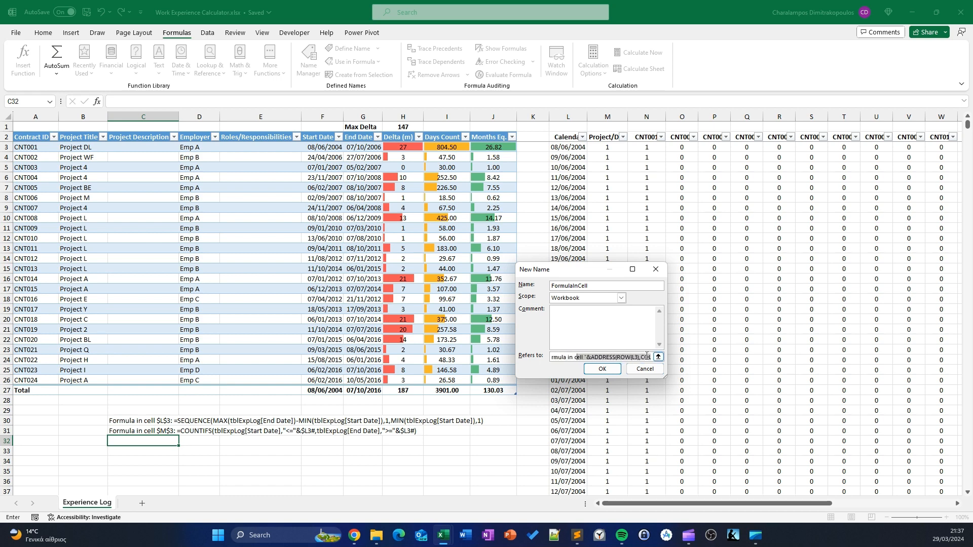
left_click(637, 357)
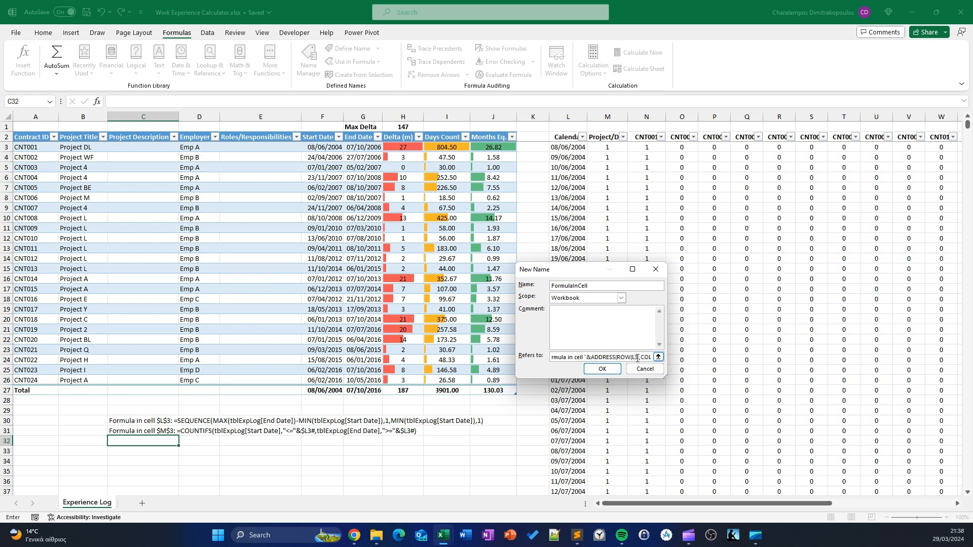
type(")")
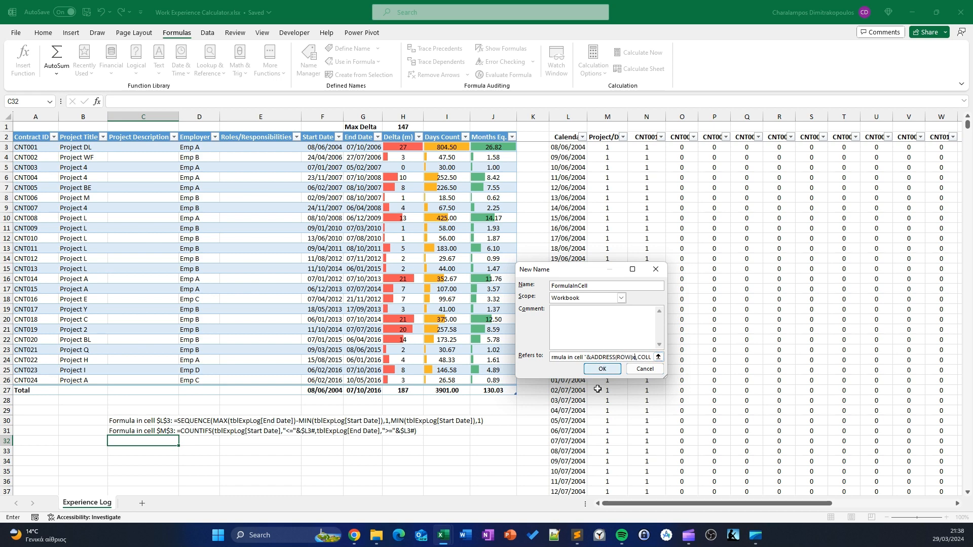
- Review the definition, close the LAMBDA with a final parenthesis and save the FormulaInCell name
left_click_drag(586, 358, 522, 361)
left_click(579, 358)
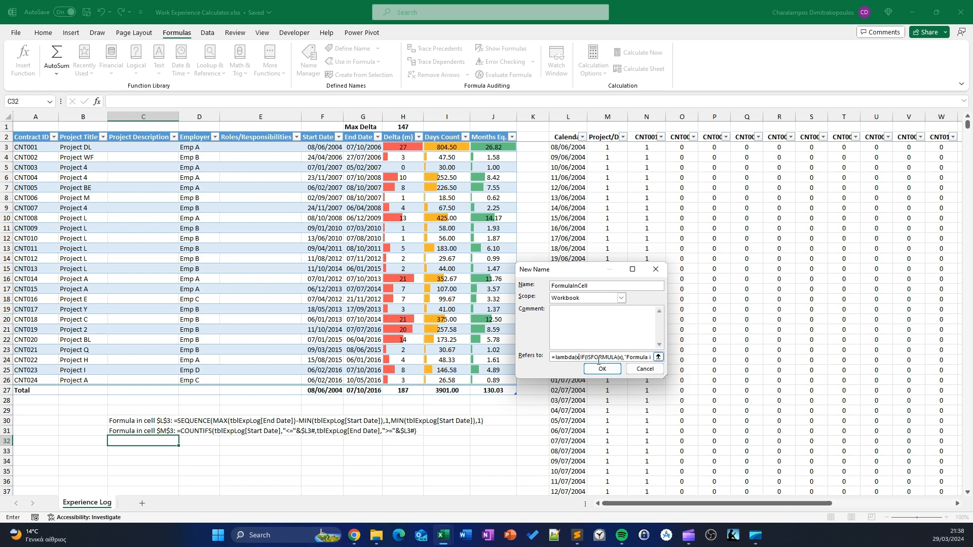
left_click_drag(601, 359, 653, 366)
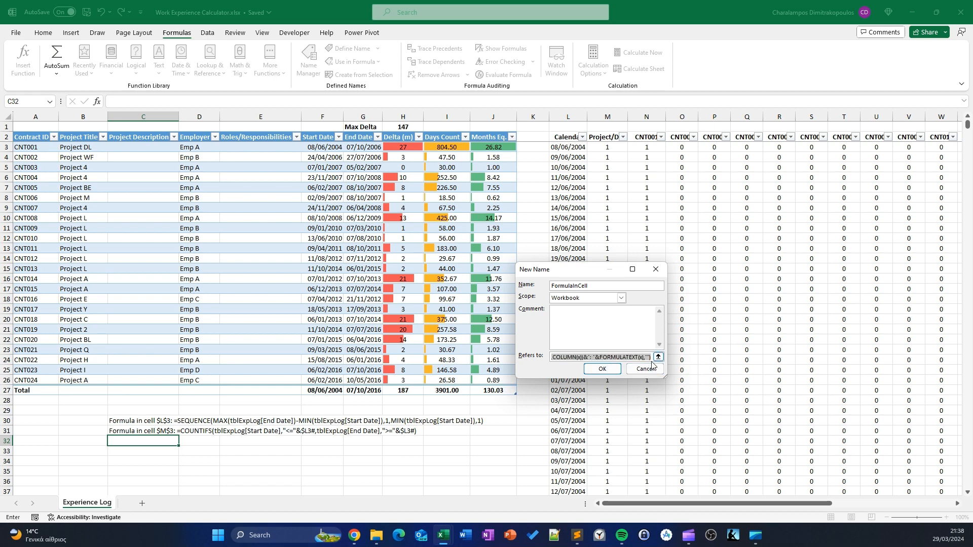
left_click(651, 358)
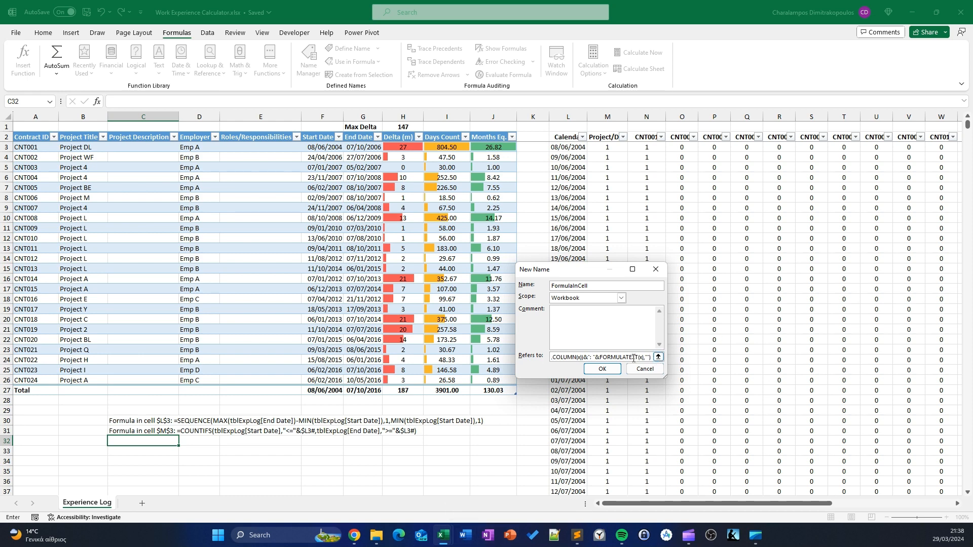
left_click_drag(634, 358, 668, 357)
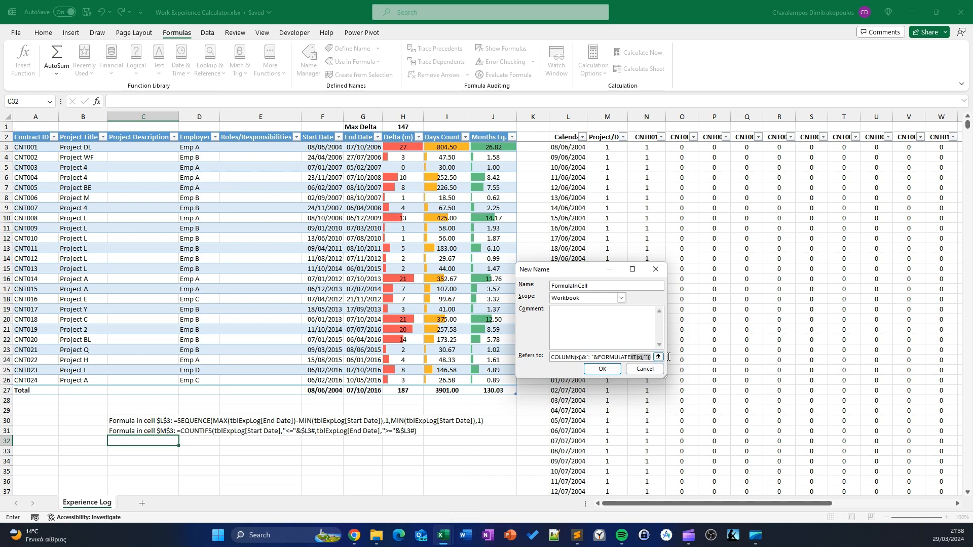
left_click(602, 369)
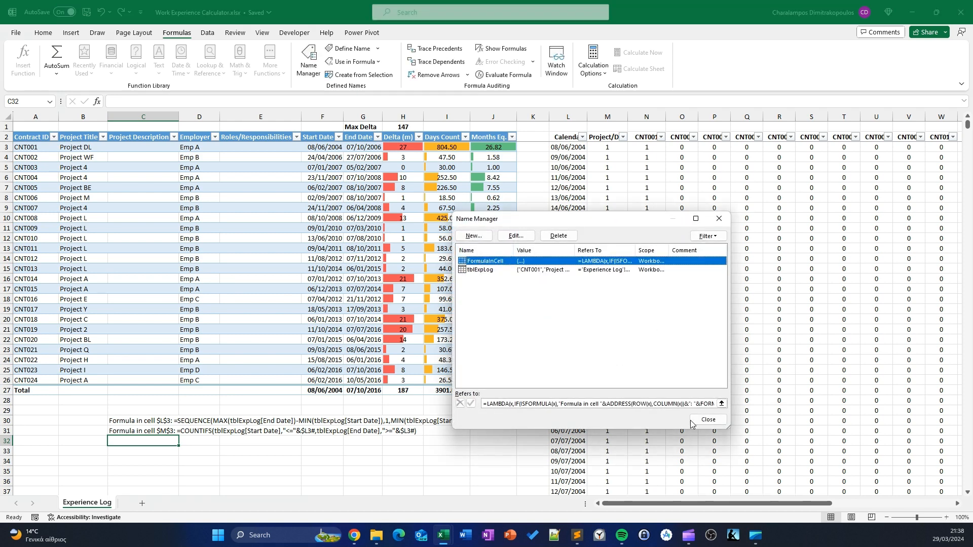
- Close the Name Manager, enter =FormulaInCell(L3) in cell C33 to test the custom function, and reselect that cell to check it
left_click(708, 421)
left_click(147, 452)
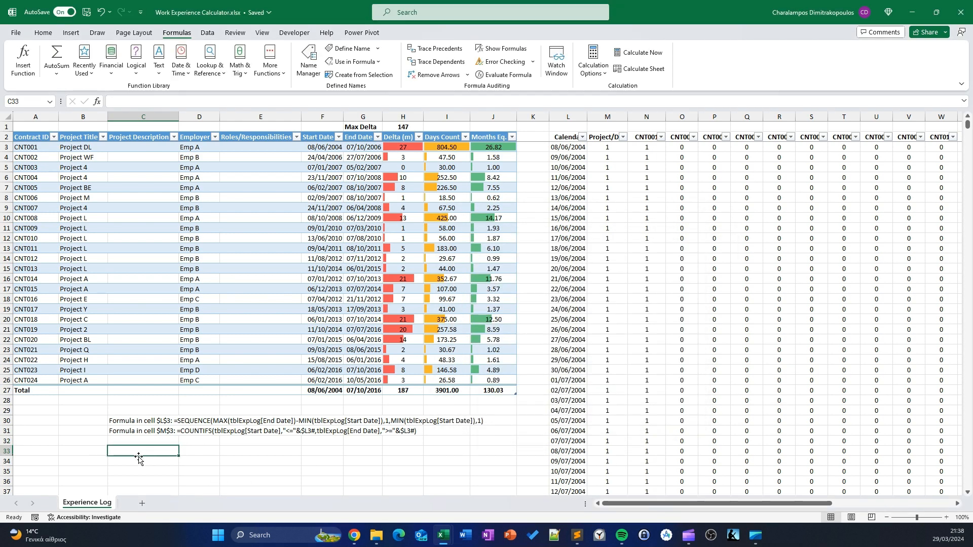
type("=")
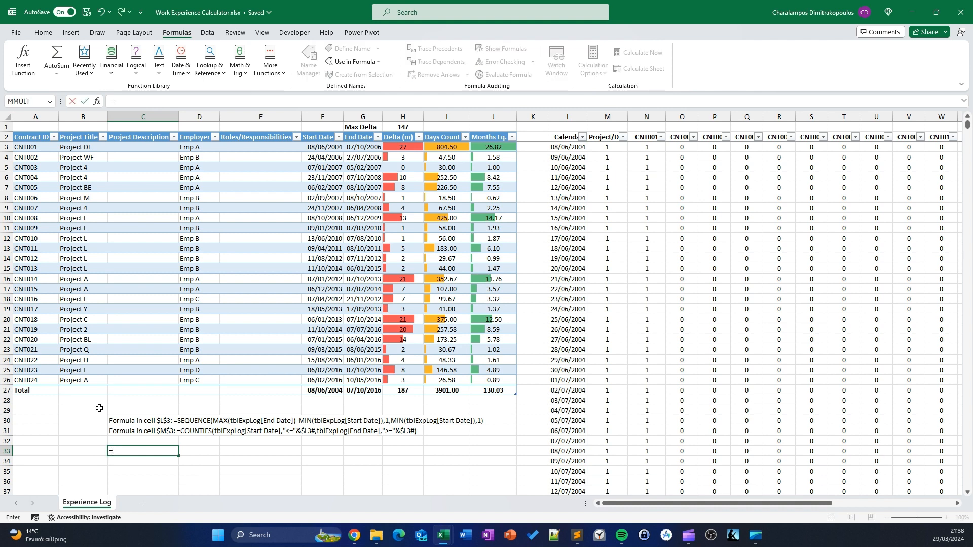
key("BackSpace")
type("=f")
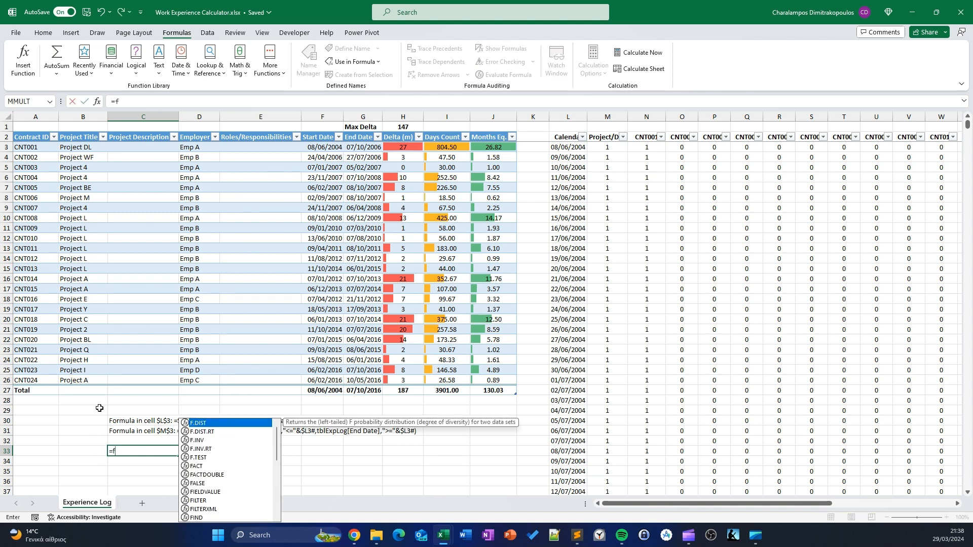
type("orm")
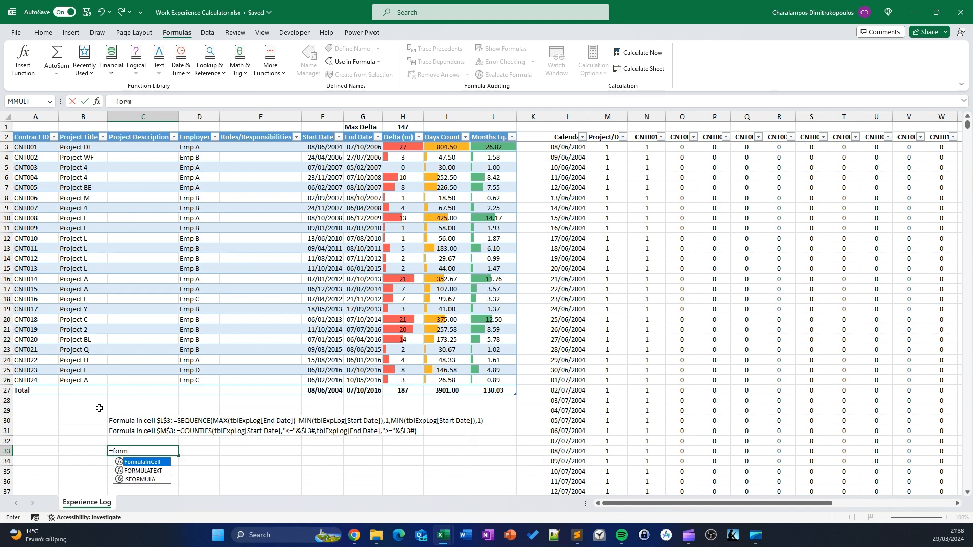
key("Tab")
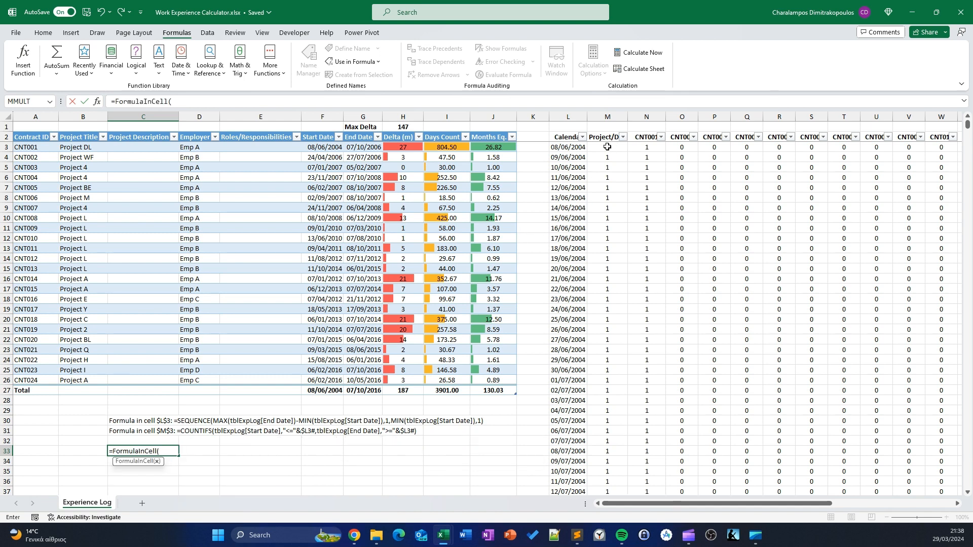
left_click(567, 147)
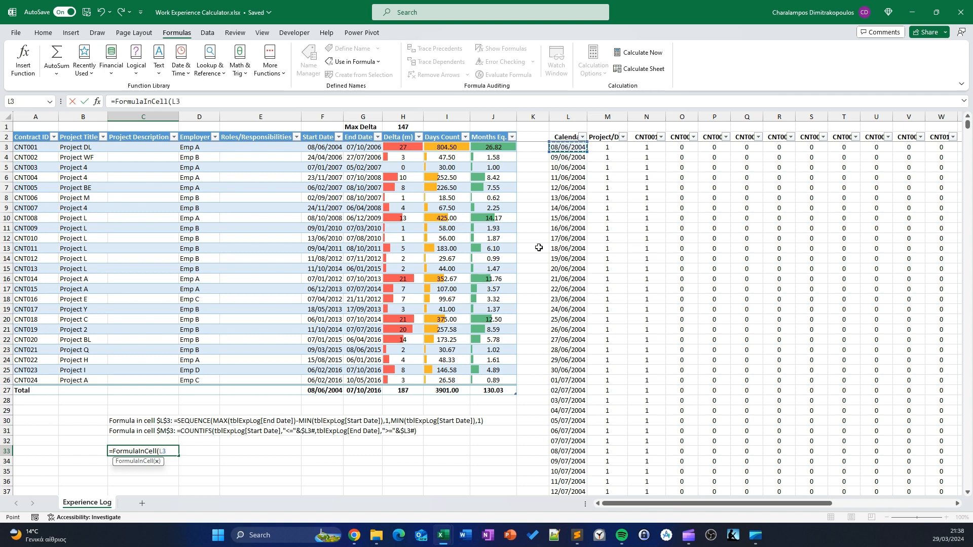
key("Return")
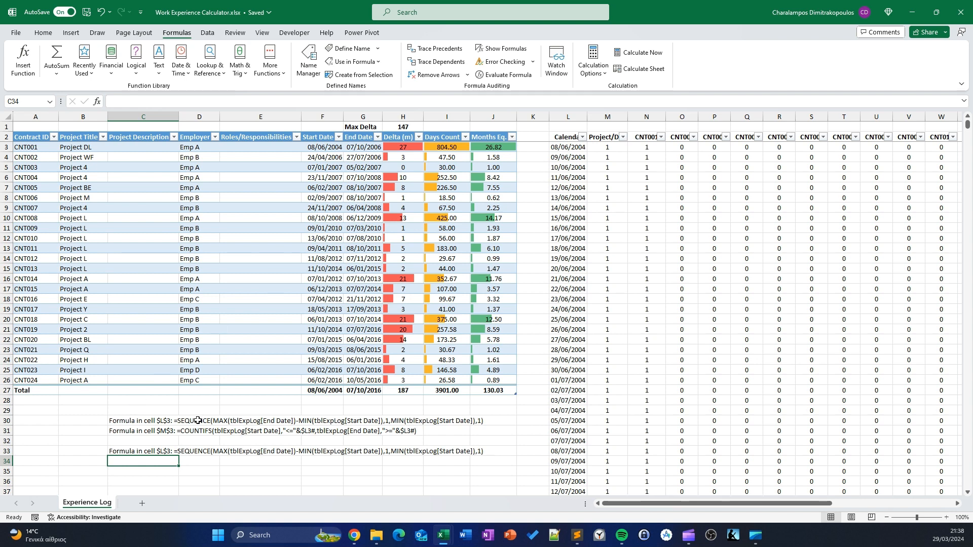
left_click(171, 451)
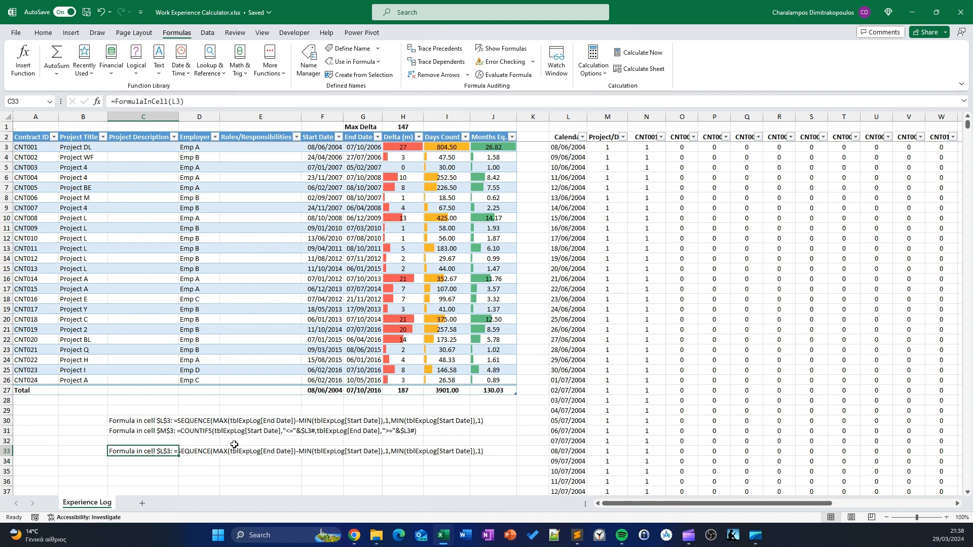